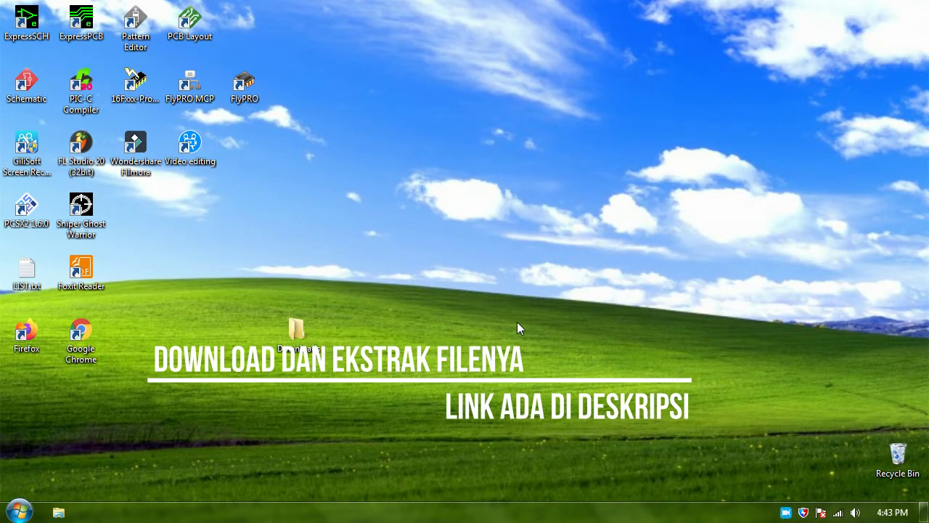
Step: Extract IC Database 2002 Burosch.zip from the Downloads folder on the desktop into a folder of the same name
double_click(299, 332)
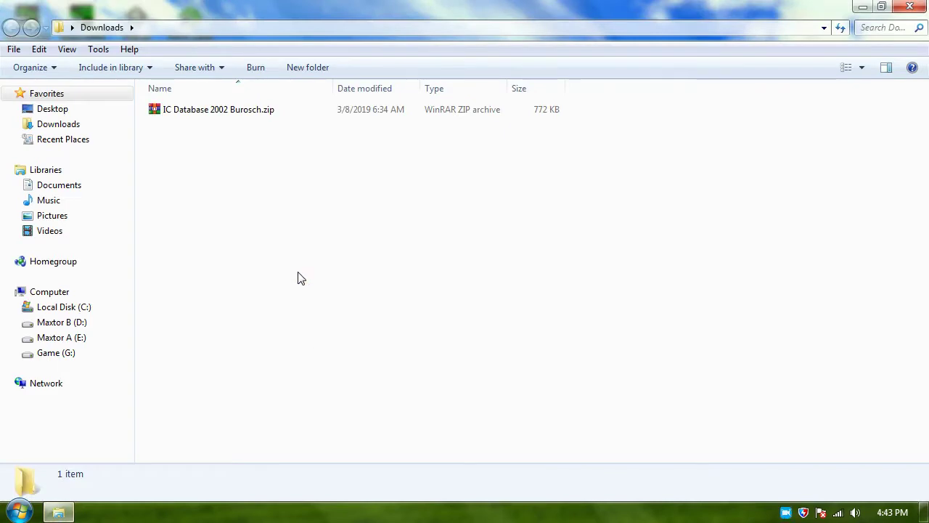
click(257, 114)
right_click(257, 114)
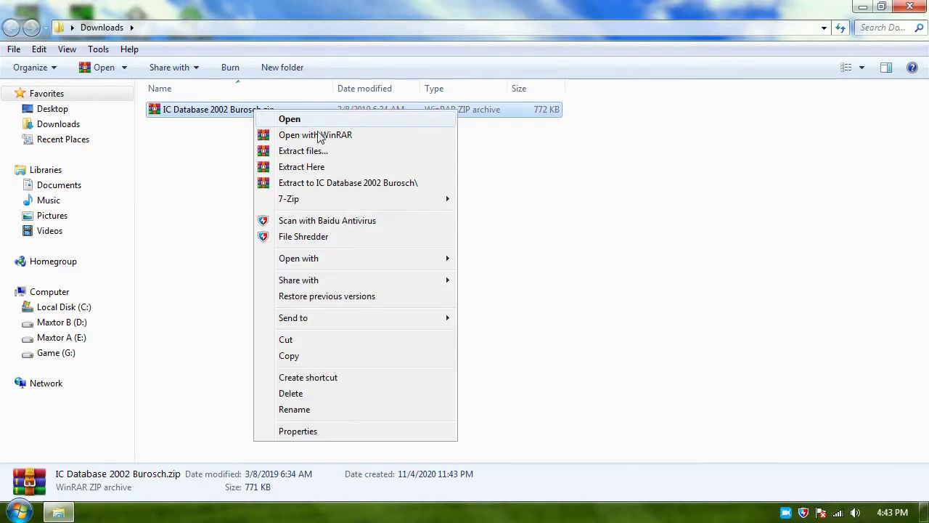
click(365, 182)
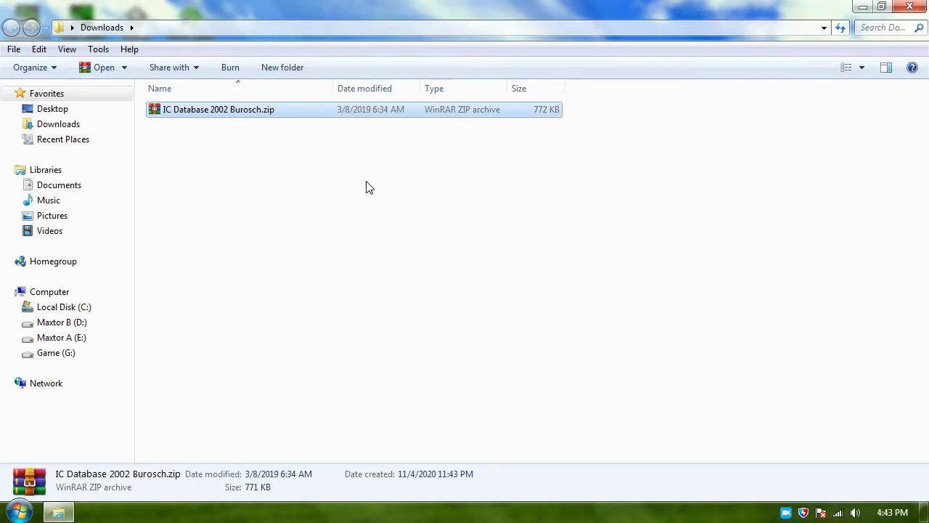
Step: Run IC.EXE from the extracted IC Database 2002 Burosch folder and minimize the file browser
double_click(200, 110)
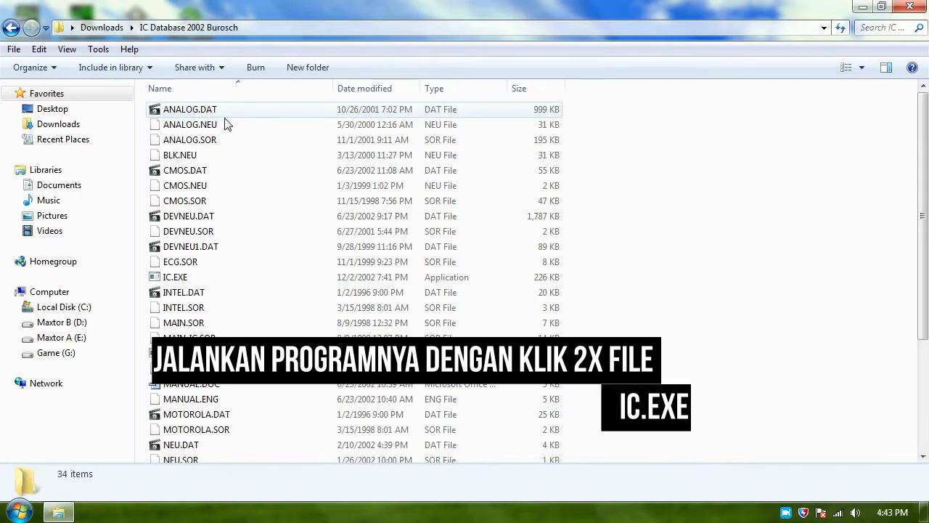
double_click(233, 277)
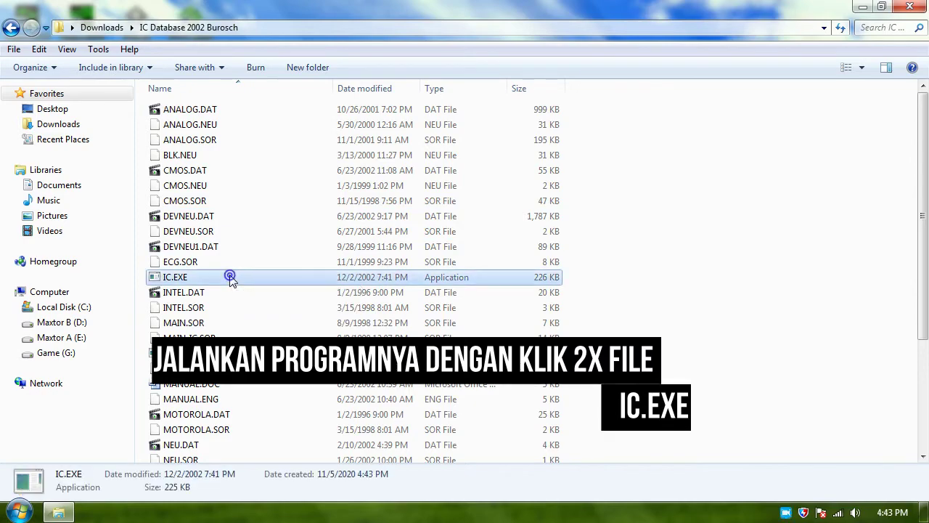
click(862, 6)
drag(437, 99, 566, 119)
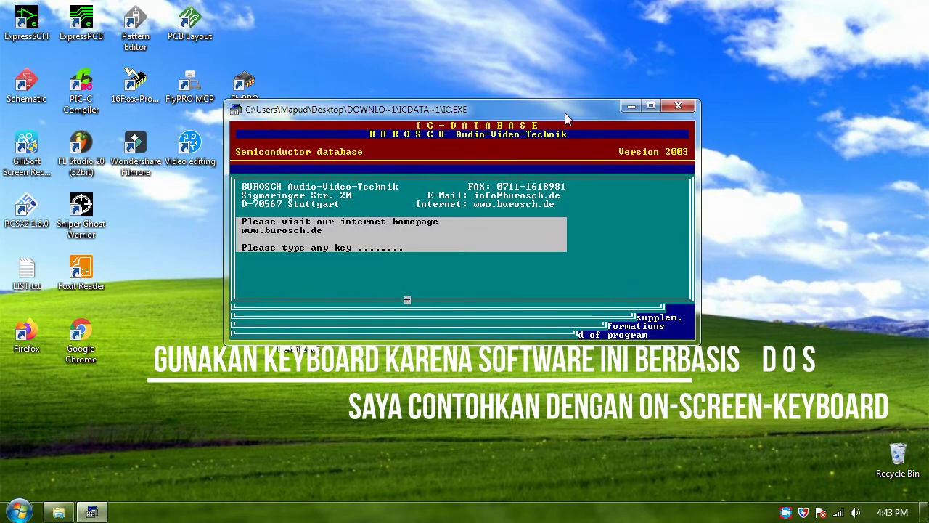
Step: Open the Windows On-Screen Keyboard and arrange the IC-DATABASE window above it
key(super+r)
key(Return)
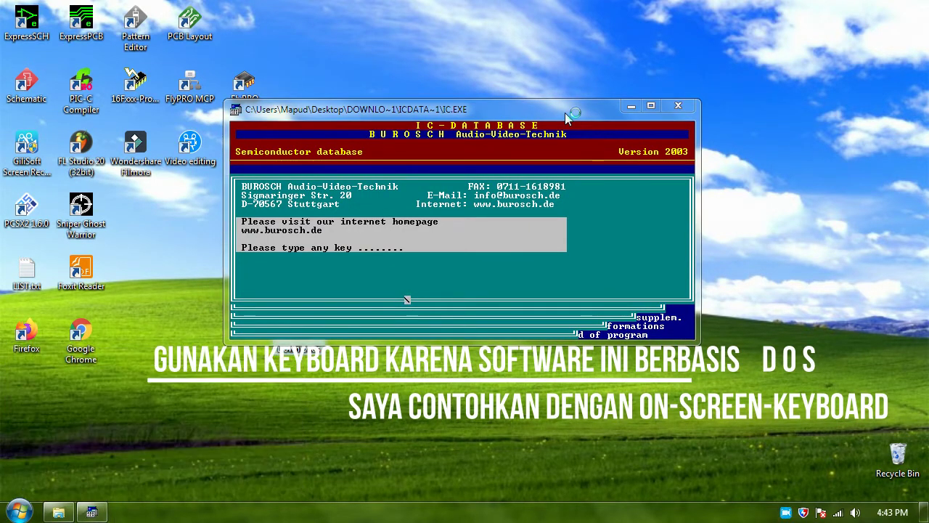
double_click(512, 117)
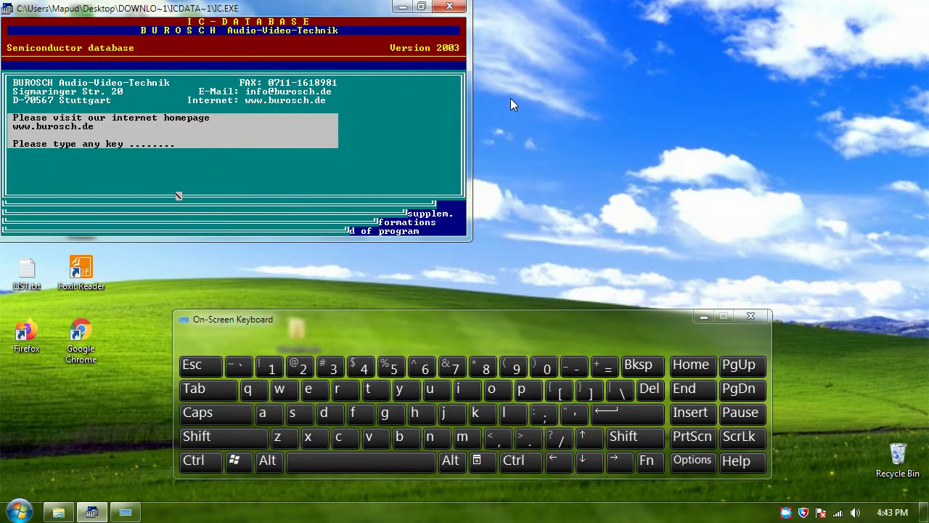
double_click(280, 13)
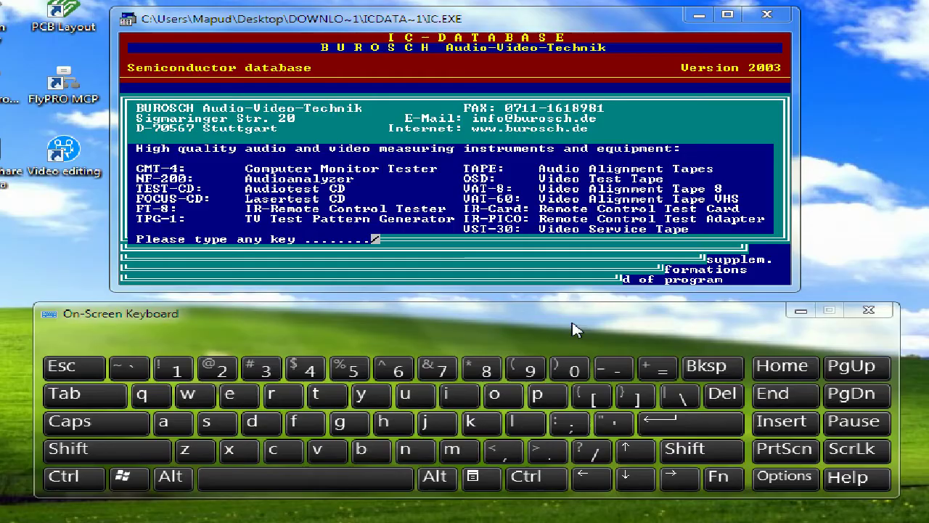
Step: Pass the introductory screens and read the Help manual down to the hard disk installation section
click(338, 483)
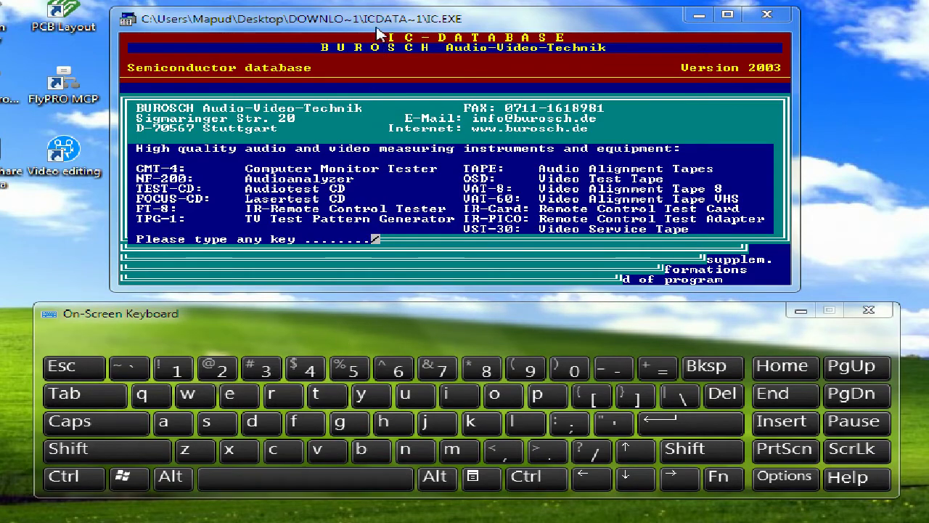
click(372, 482)
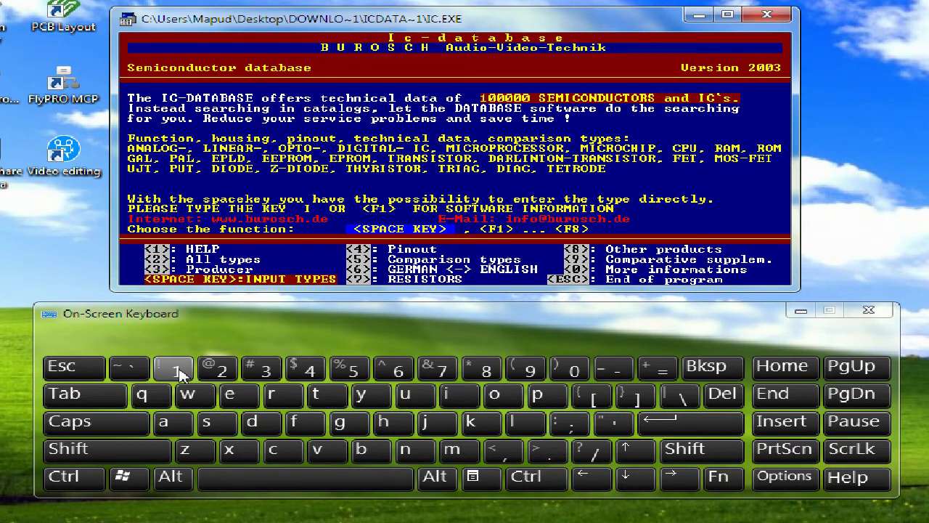
click(175, 371)
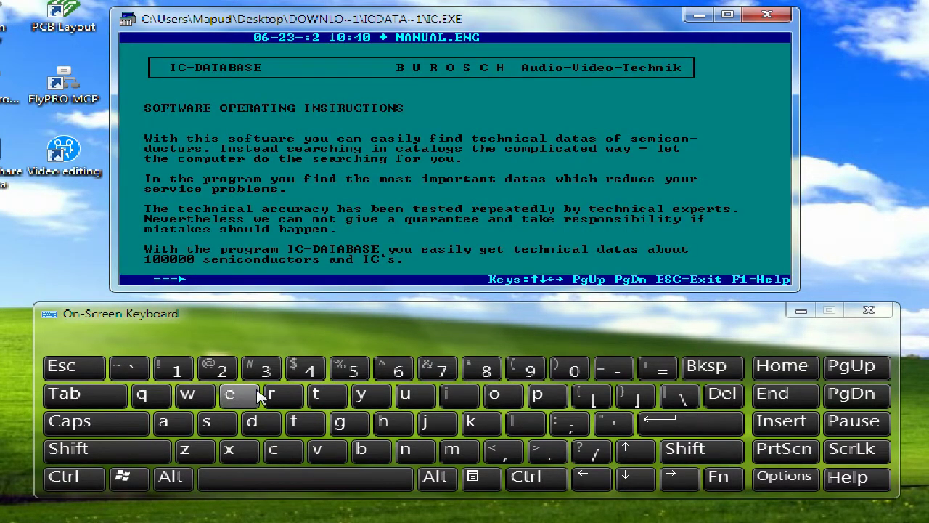
click(635, 479)
click(636, 480)
click(636, 479)
click(635, 479)
click(636, 479)
click(635, 480)
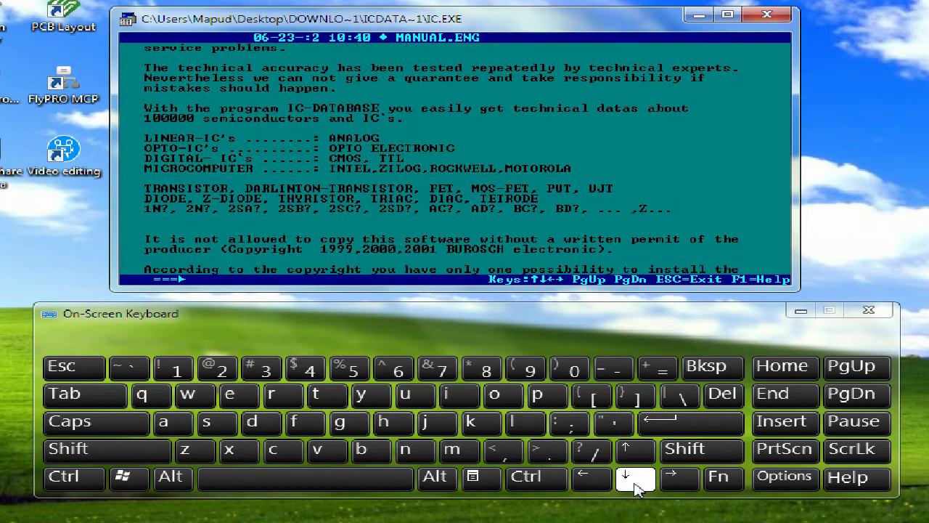
click(635, 479)
click(636, 479)
click(635, 479)
click(635, 479)
click(635, 479)
click(636, 479)
click(636, 479)
click(636, 479)
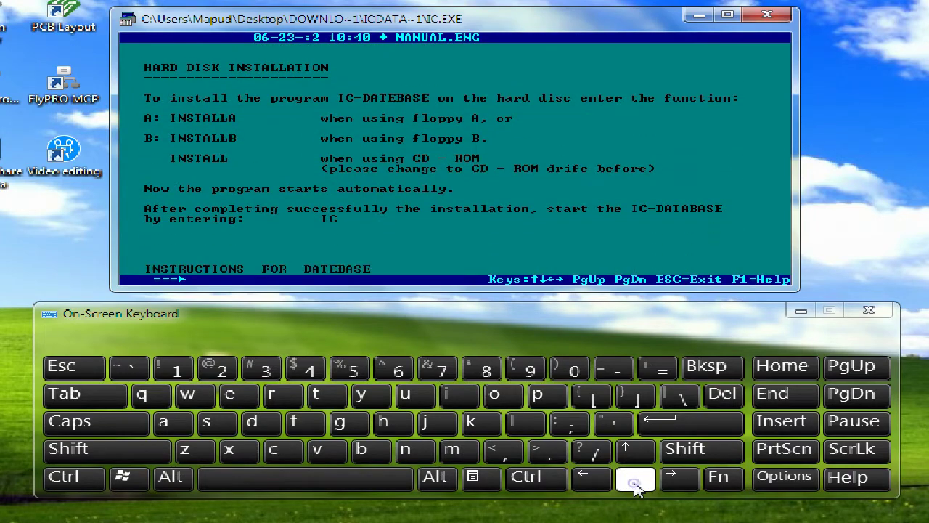
click(635, 479)
Step: Close the Help manual and continue past the introductory screens to the main function menu
click(73, 367)
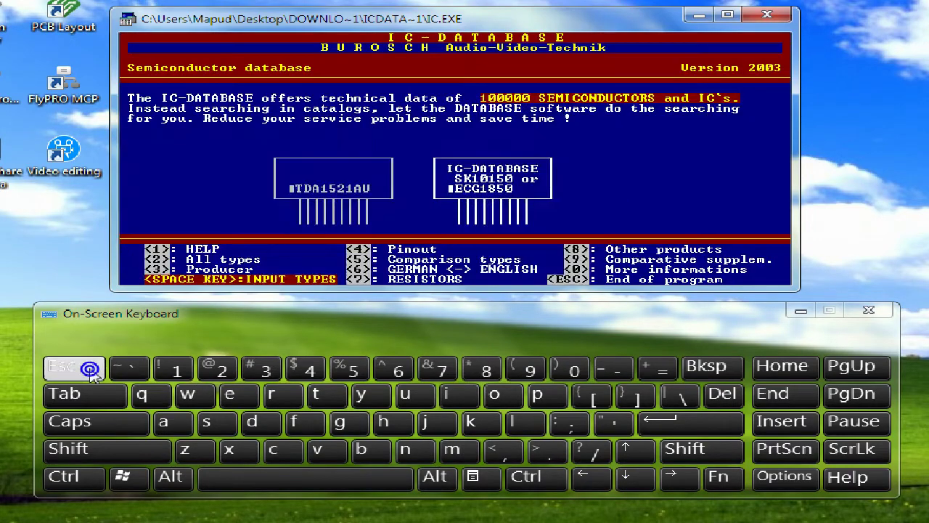
click(72, 367)
click(281, 481)
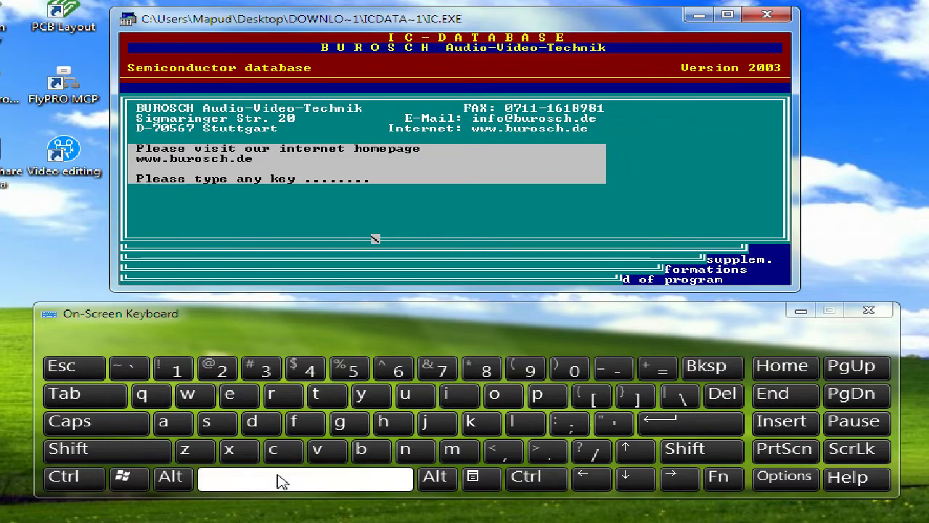
click(280, 481)
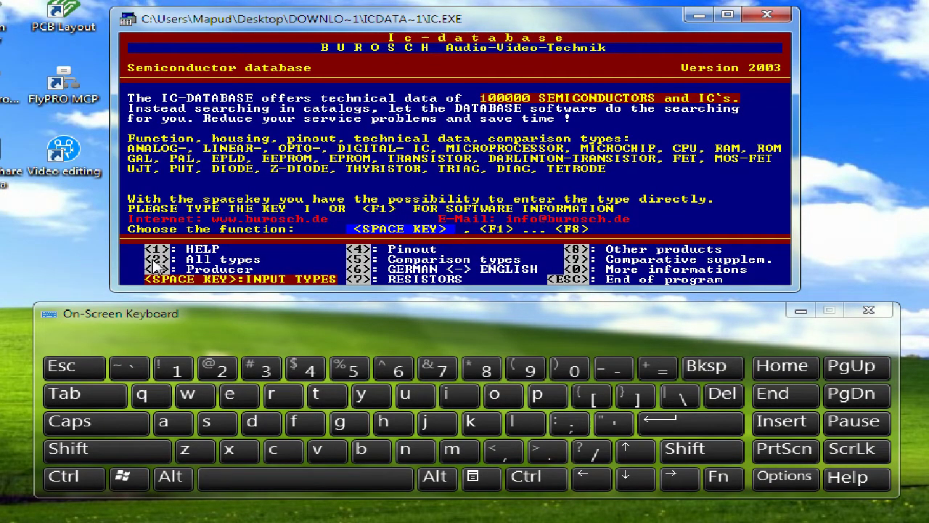
Step: Open the All types listing and page through the analog IC types
click(224, 372)
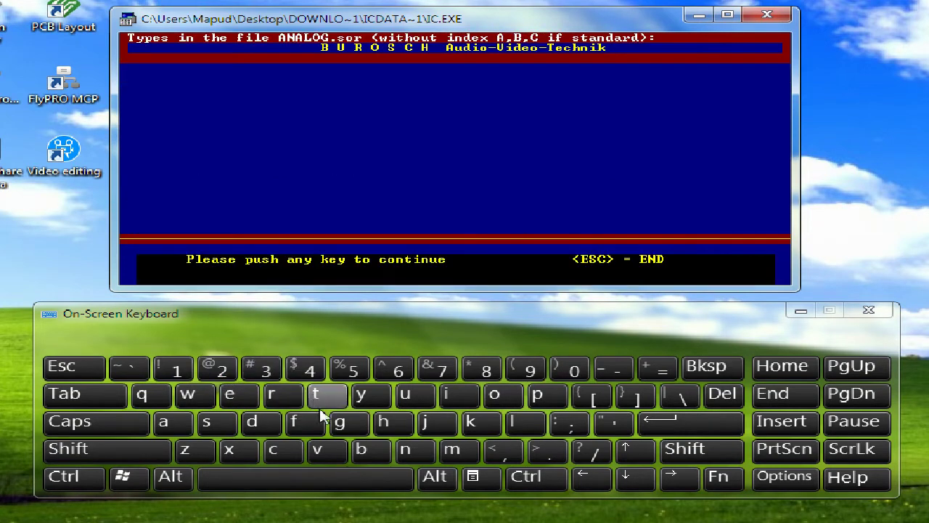
click(346, 483)
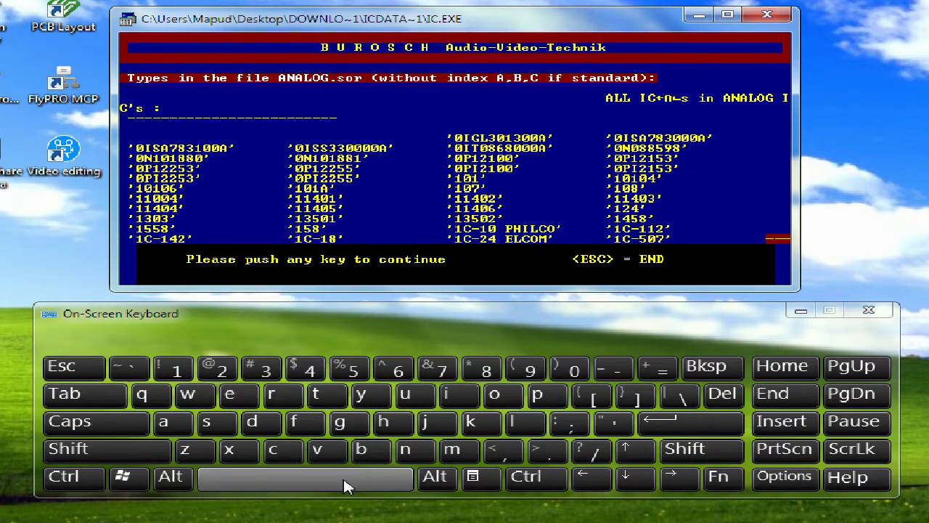
click(345, 483)
click(346, 482)
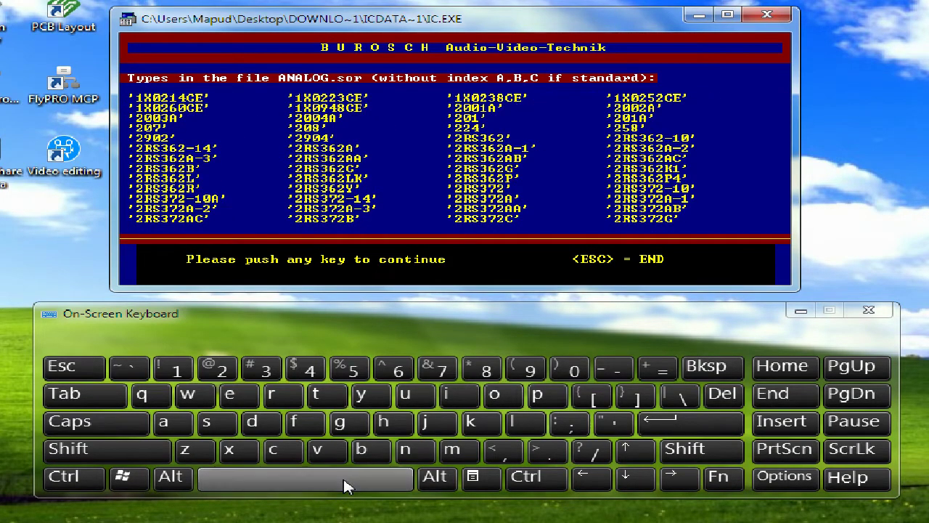
click(346, 483)
click(346, 483)
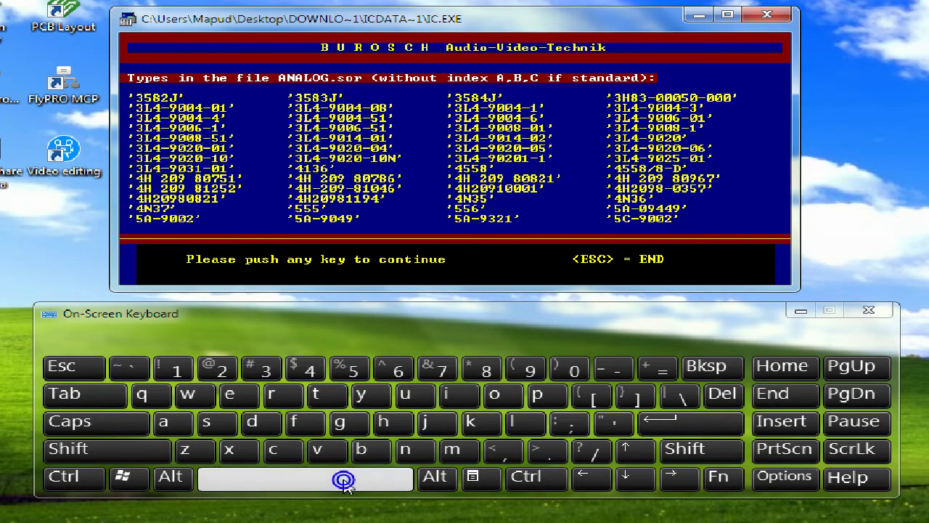
Step: Leave the All types listing and view the Producer list, returning to the main function menu
click(95, 376)
click(95, 376)
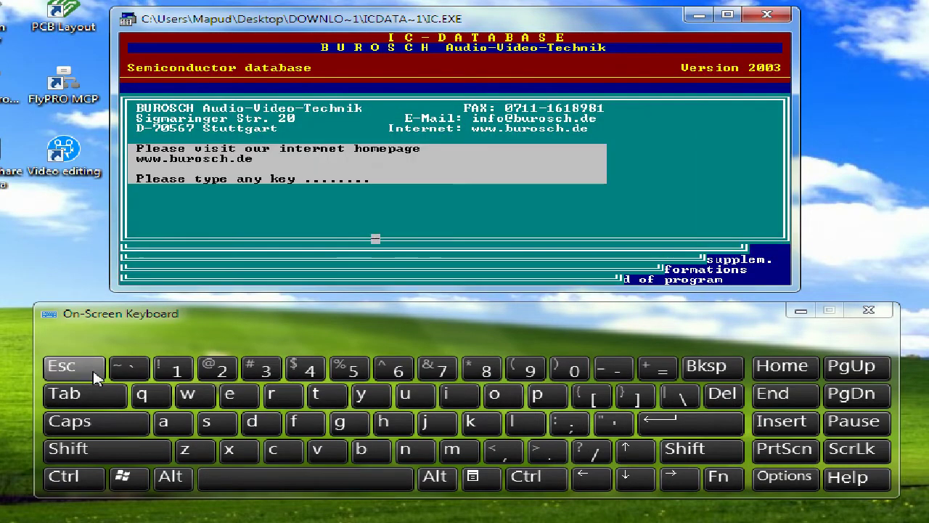
click(283, 483)
click(282, 483)
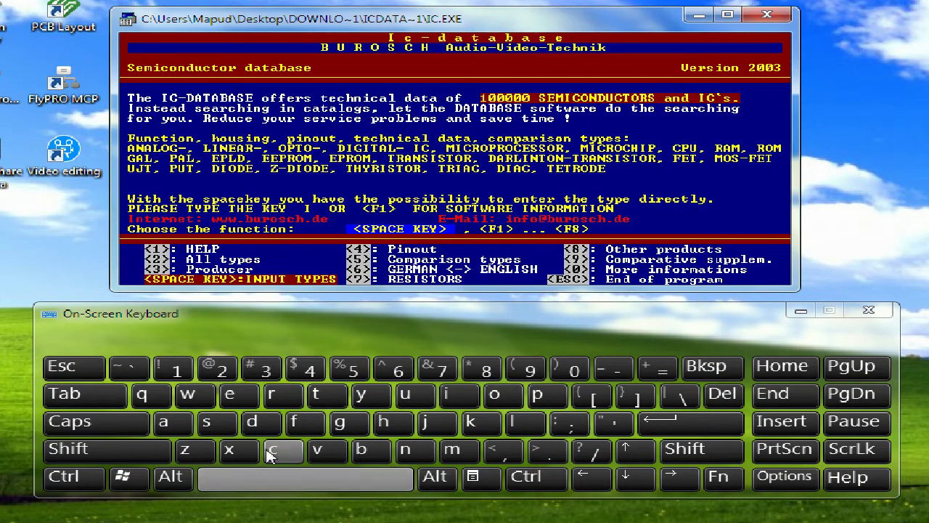
click(265, 372)
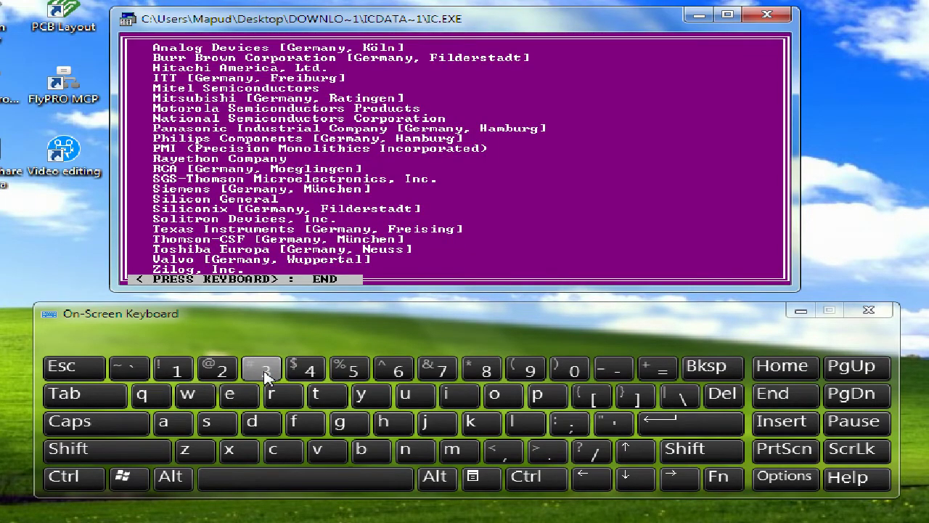
click(280, 477)
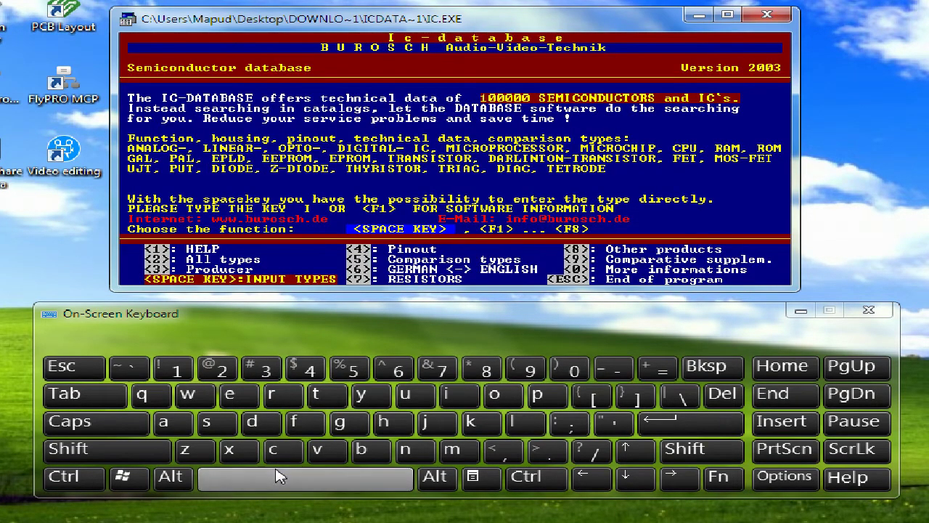
Step: Try the Pinout and Comparison types functions from the main function menu
click(316, 371)
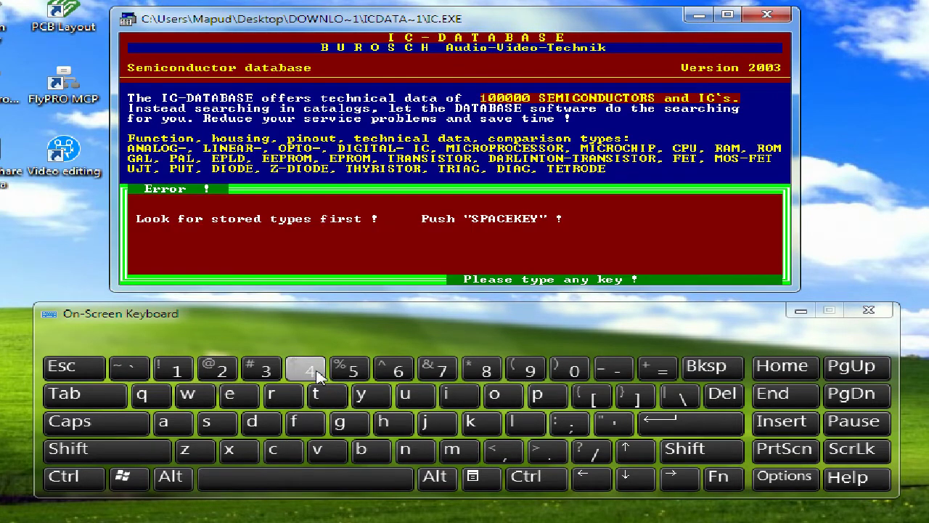
click(312, 481)
click(354, 370)
click(355, 370)
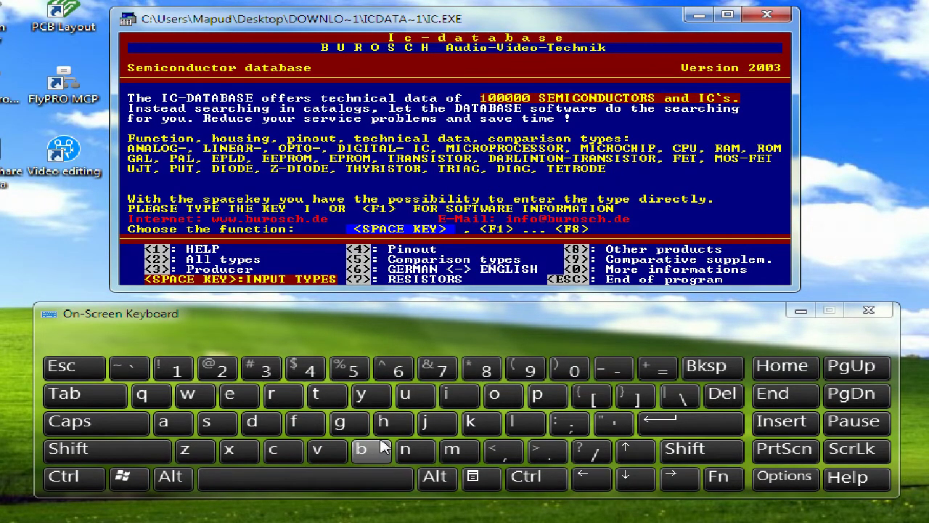
Step: Try the GERMAN <-> ENGLISH language switch and return to the main function menu
click(398, 370)
click(399, 371)
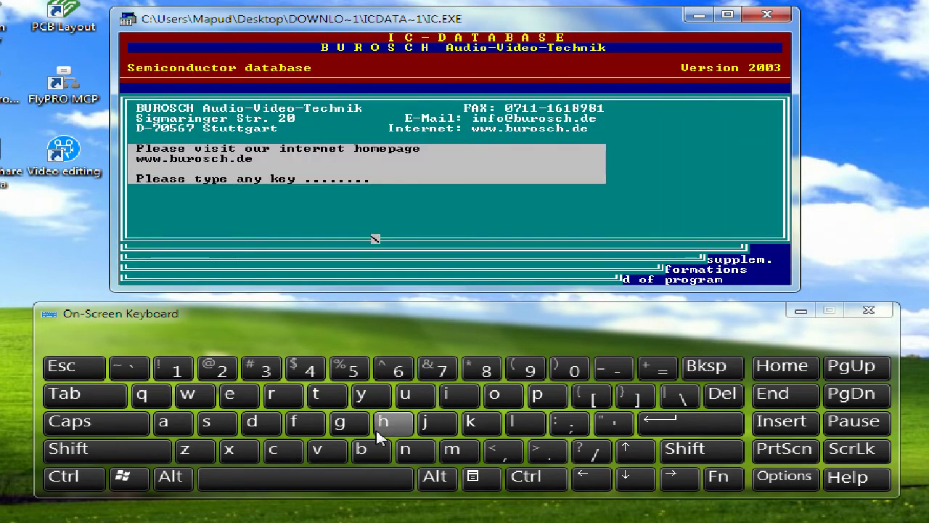
click(355, 476)
click(354, 476)
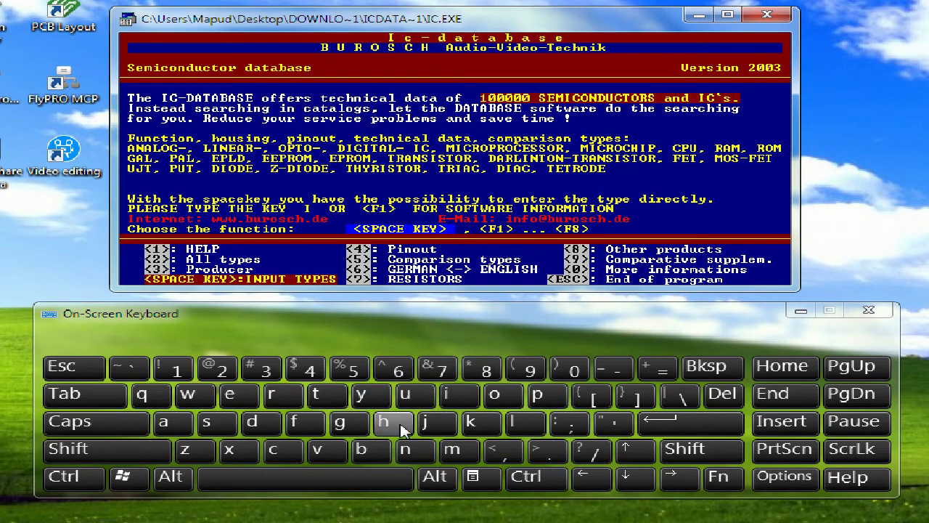
Step: Use the RESISTORS function to show the color code of a 1K resistor
click(439, 369)
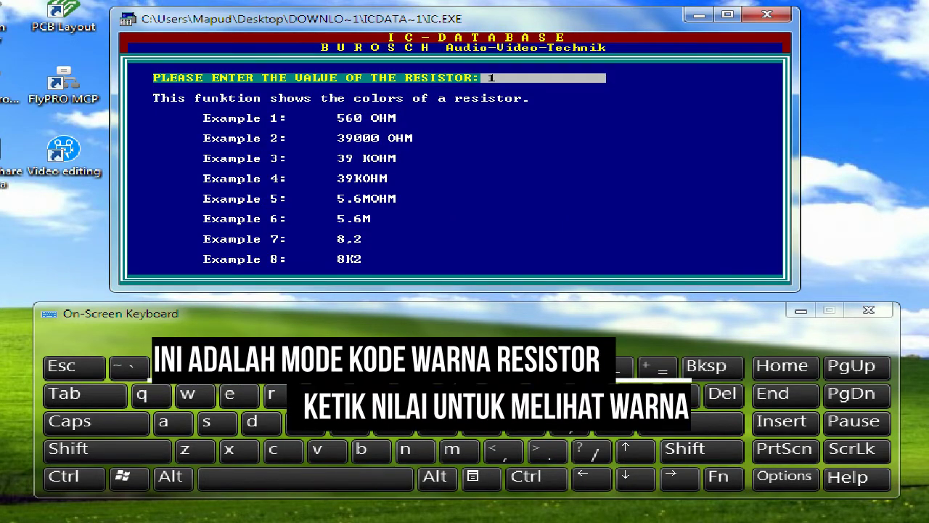
click(178, 374)
click(477, 422)
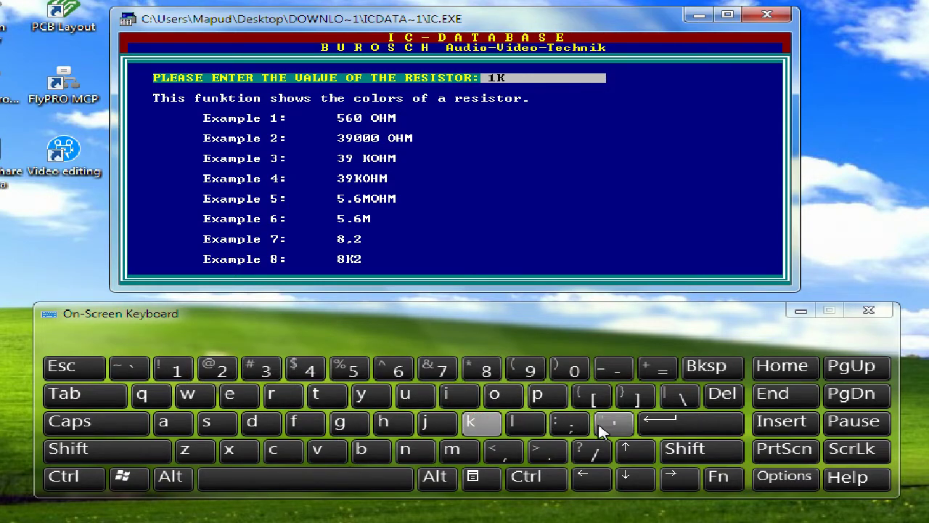
click(672, 429)
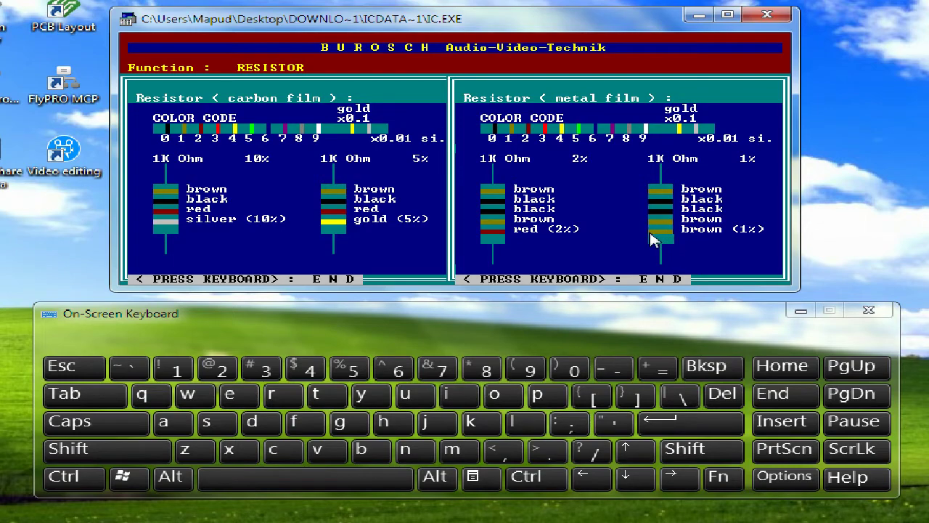
Step: Leave the 1K resistor display, show the color code of a 470 ohm resistor with the RESISTORS function, and return to the main function menu
click(214, 479)
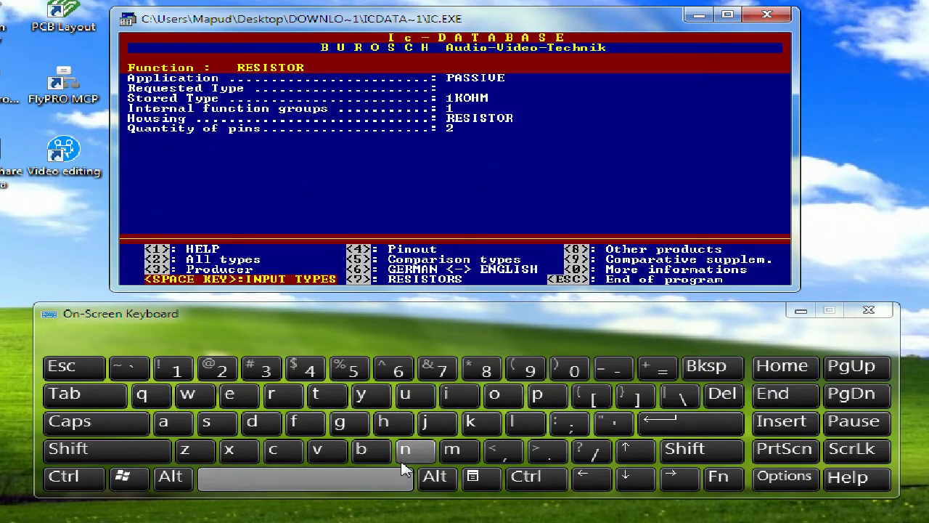
click(444, 370)
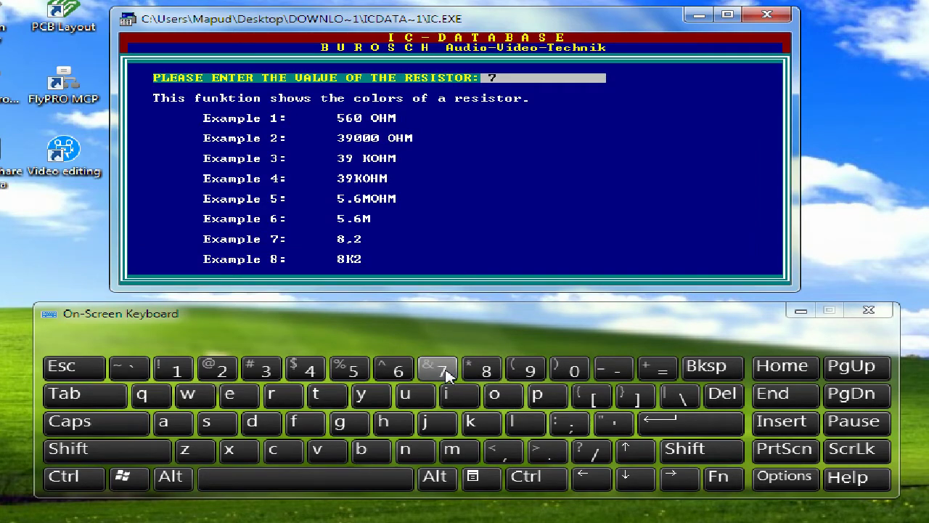
click(708, 369)
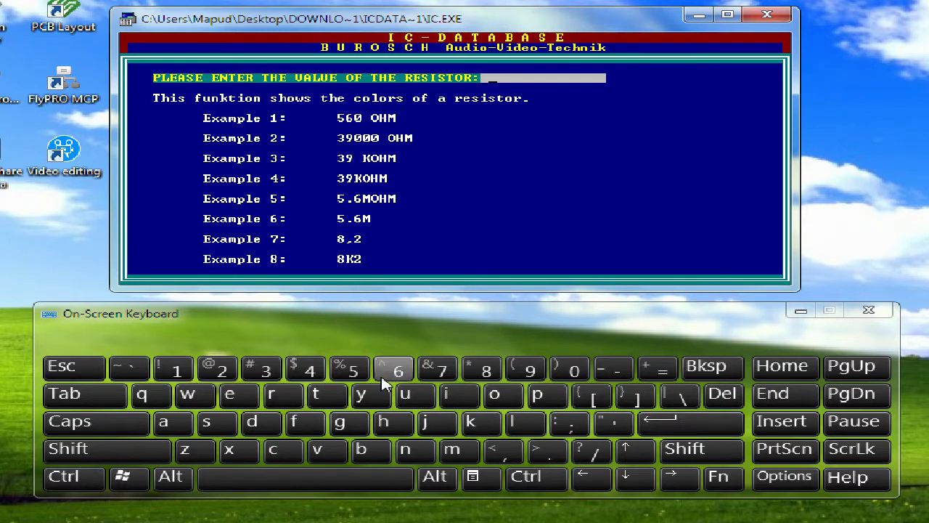
click(319, 372)
click(439, 370)
click(438, 370)
click(575, 372)
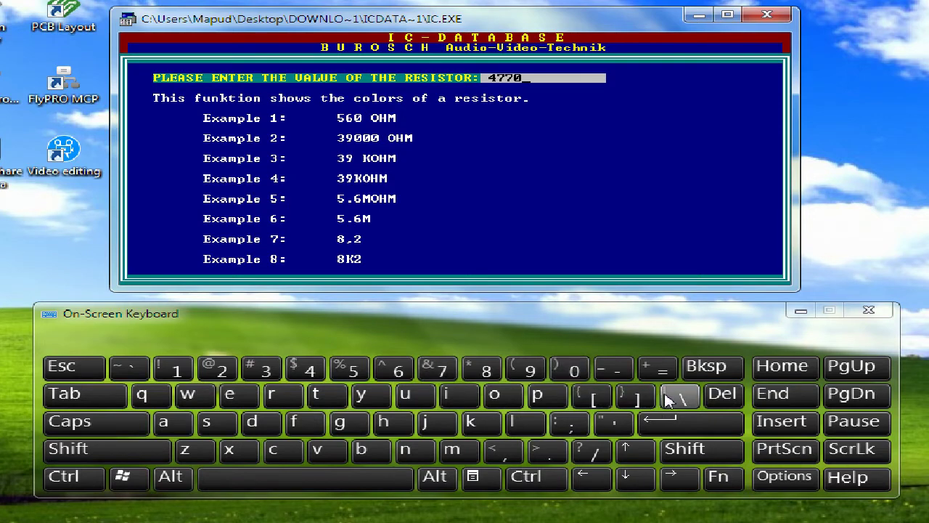
click(701, 370)
click(700, 370)
click(575, 370)
click(669, 427)
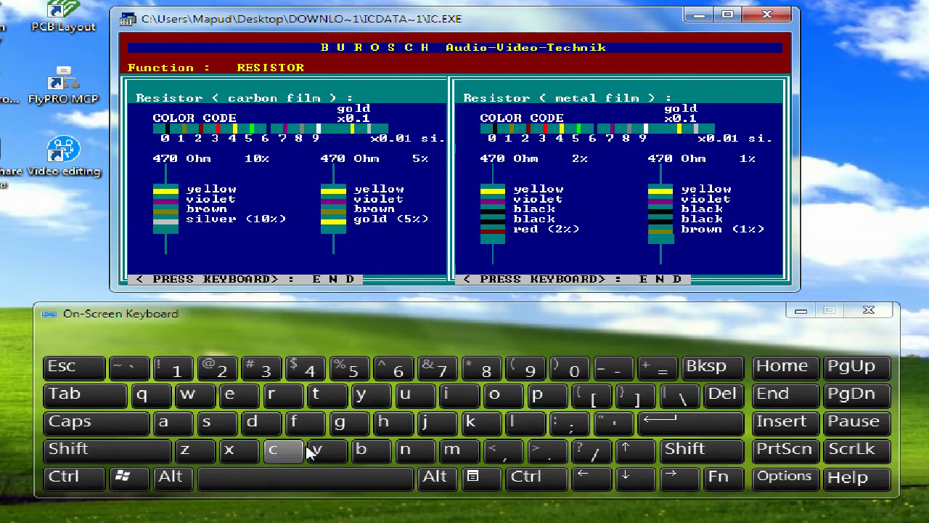
click(397, 479)
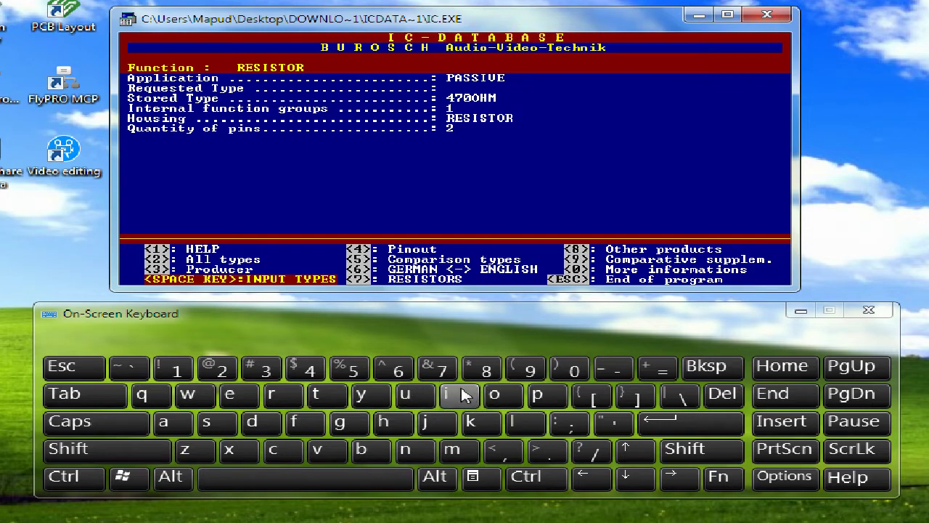
Step: Use the RESISTORS function to show the color code of a 22000 ohm resistor and return to the main function menu
click(447, 370)
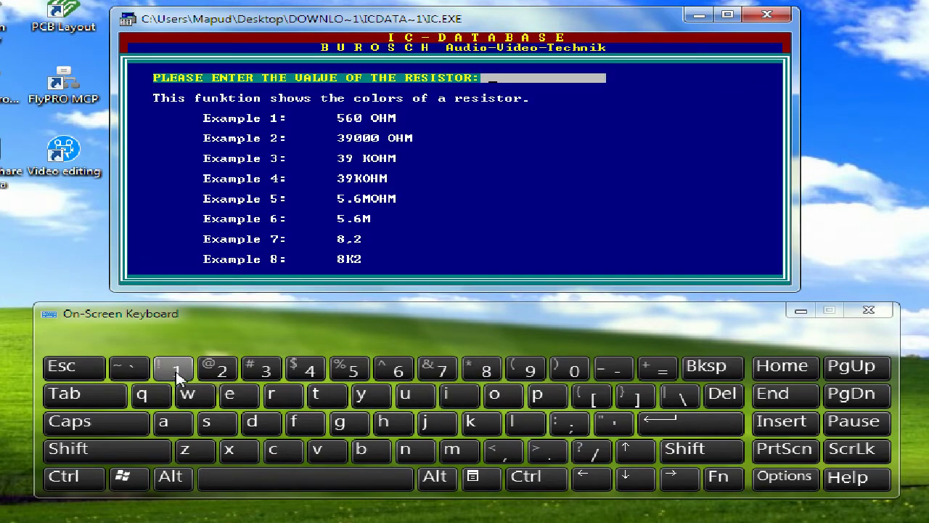
click(222, 372)
click(221, 372)
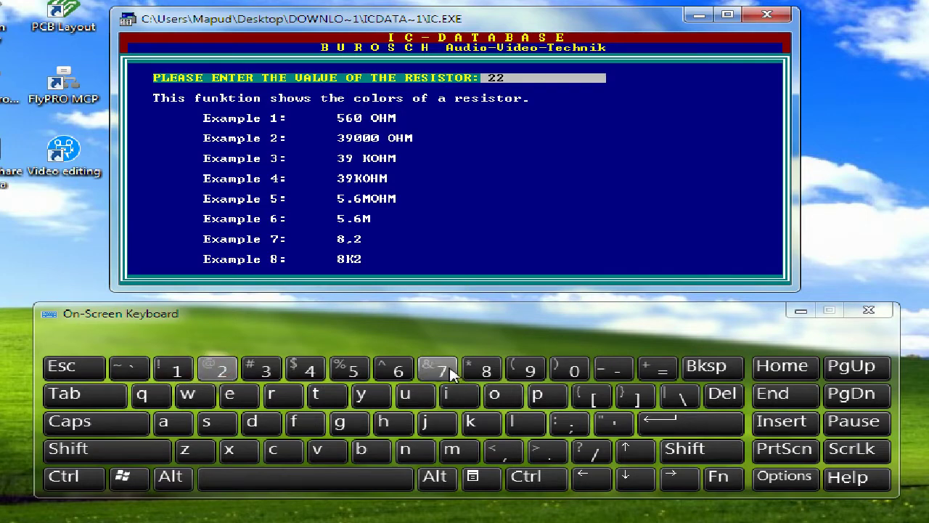
click(574, 371)
click(573, 371)
click(574, 370)
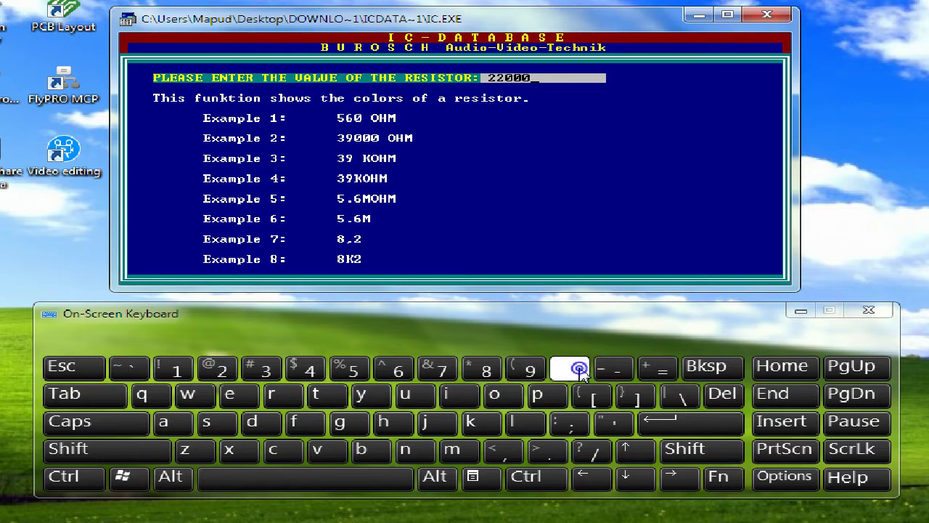
click(668, 421)
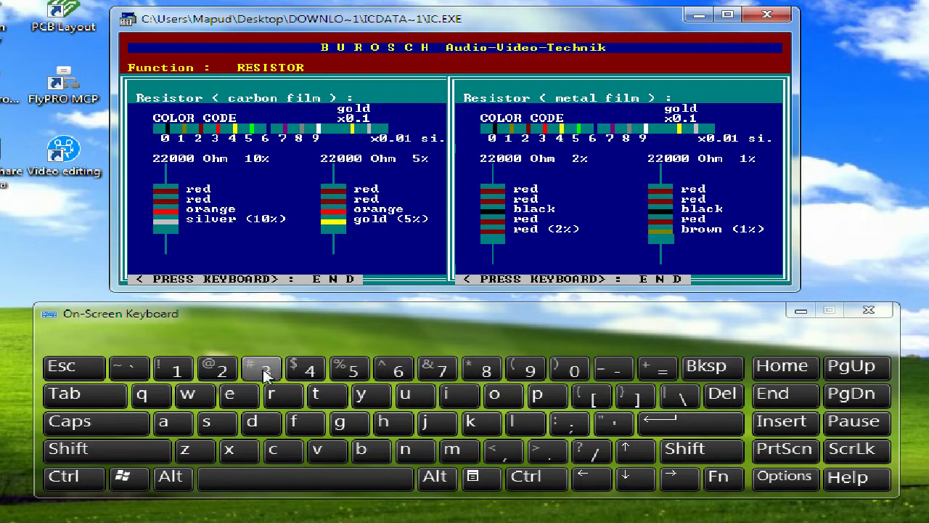
click(380, 488)
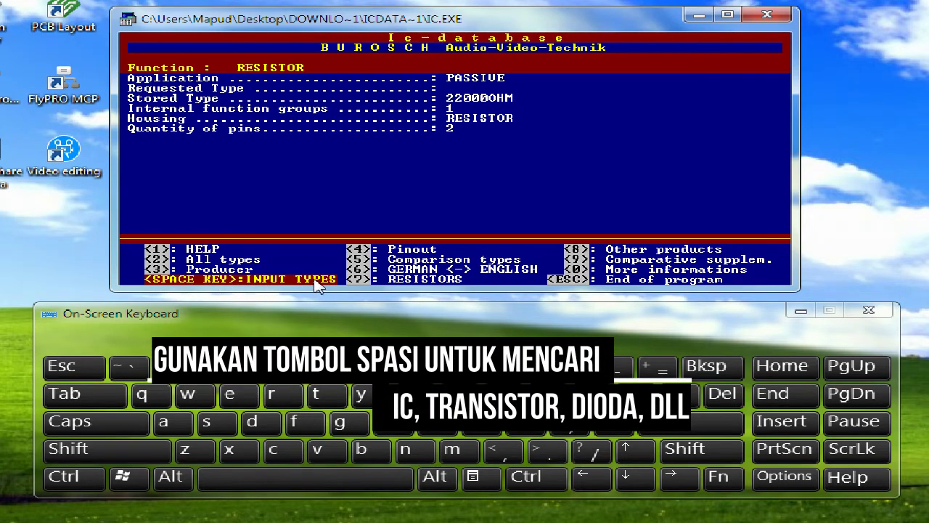
Step: Look up the transistor C945 through INPUT TYPES, viewing its pinout and then its technical data
click(265, 481)
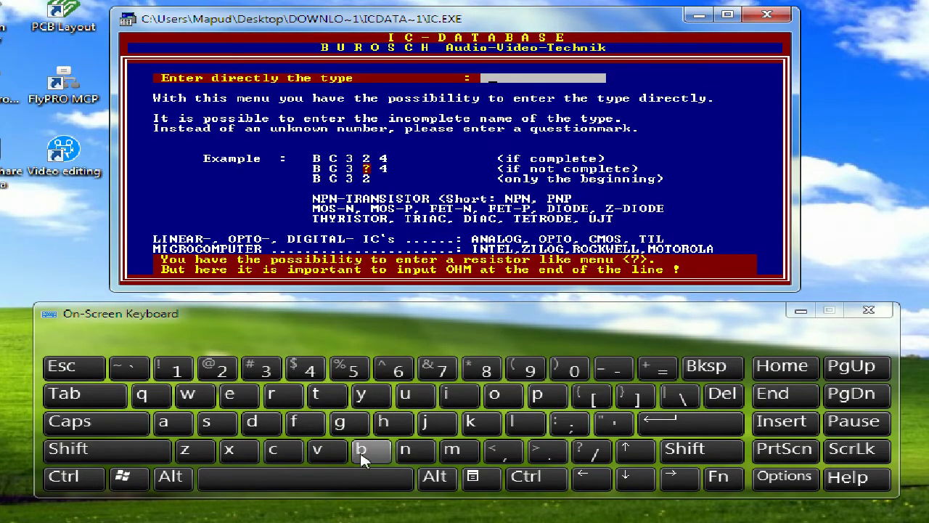
click(275, 451)
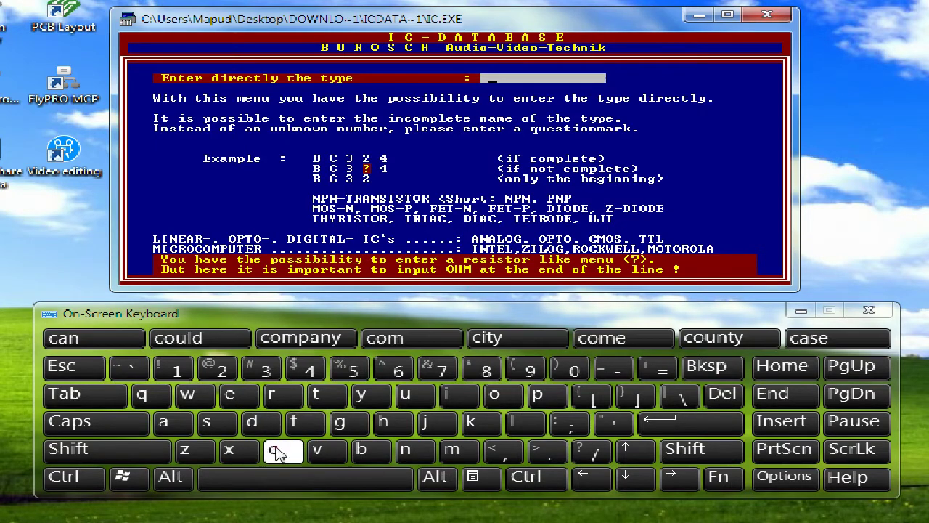
click(526, 372)
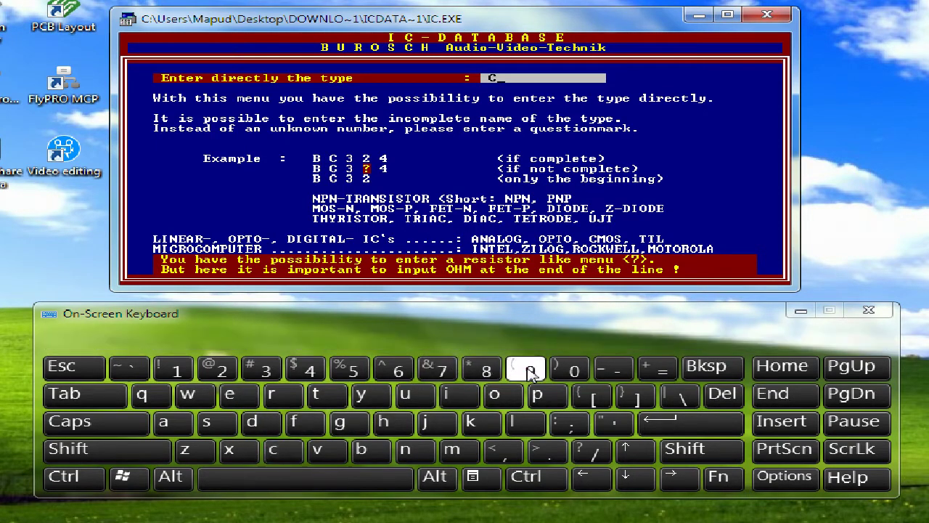
click(305, 369)
click(347, 371)
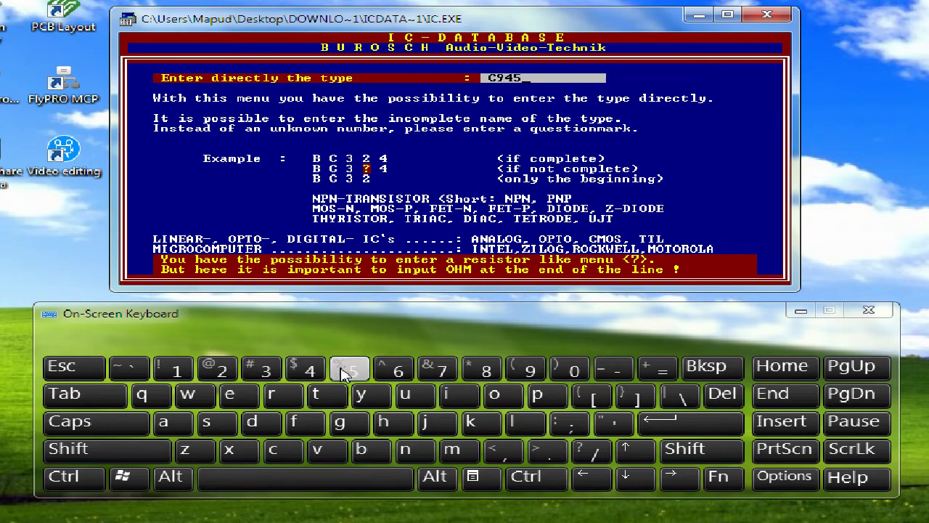
click(683, 429)
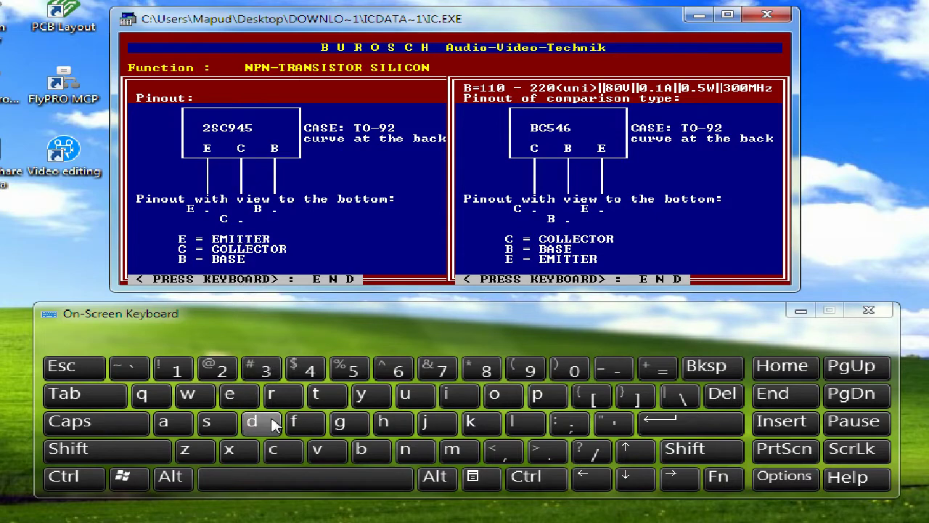
click(313, 488)
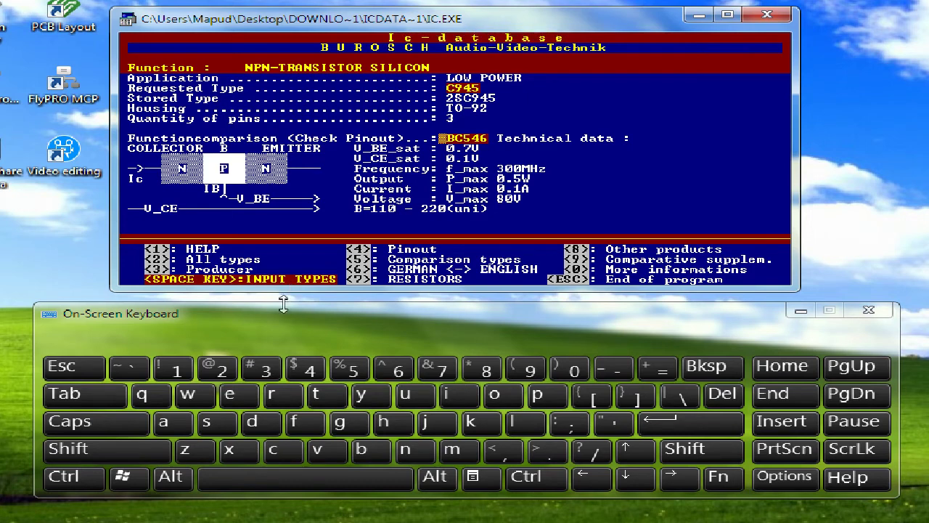
Step: Look up the transistor A564 through INPUT TYPES, viewing its pinout and then its technical data
click(322, 479)
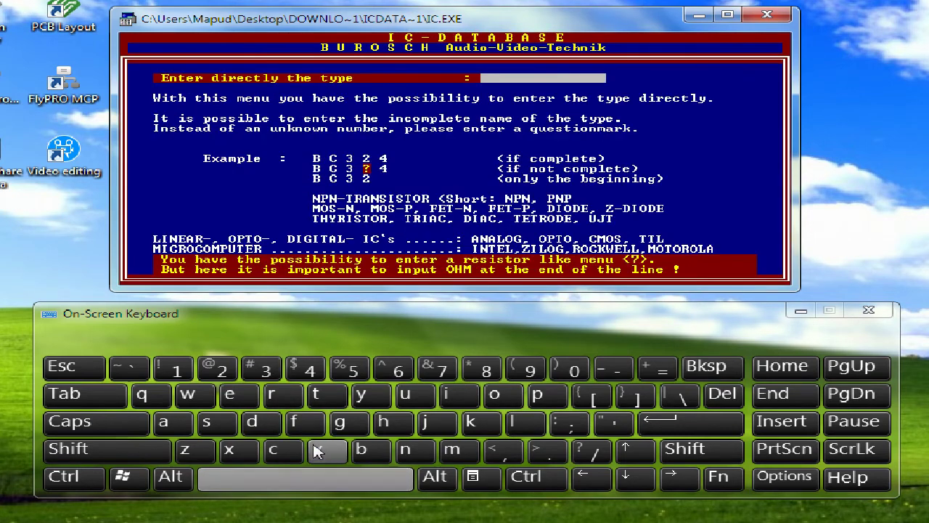
click(167, 423)
click(348, 372)
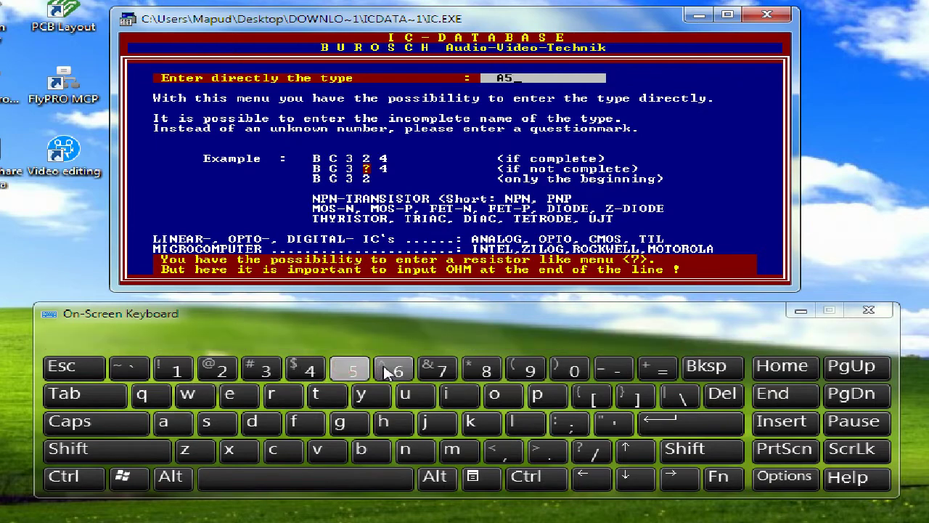
click(396, 371)
click(314, 371)
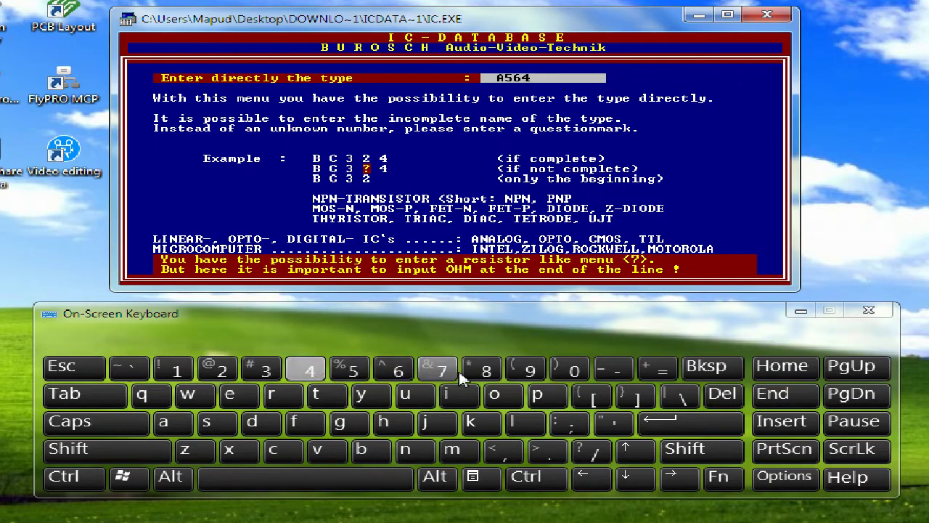
click(659, 423)
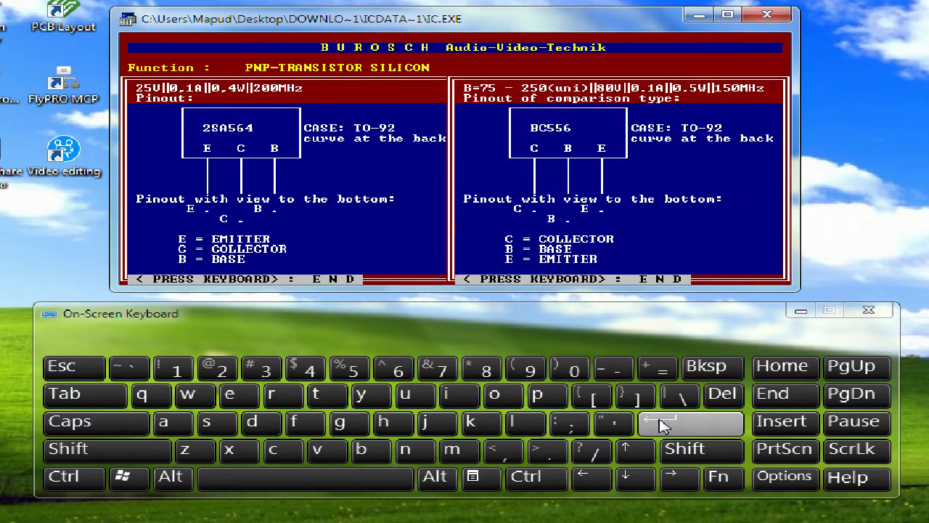
click(366, 483)
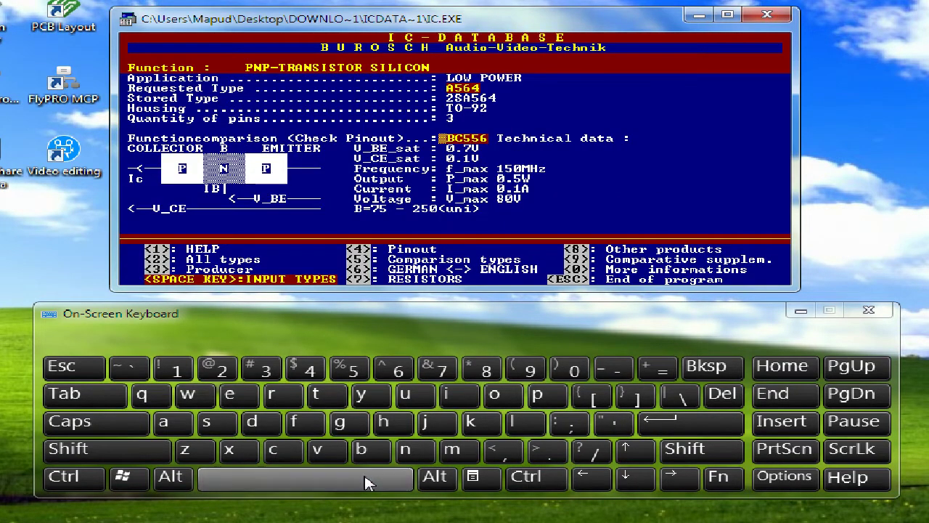
Step: Look up the diode 1N4002 through INPUT TYPES and bring up its technical data
click(364, 483)
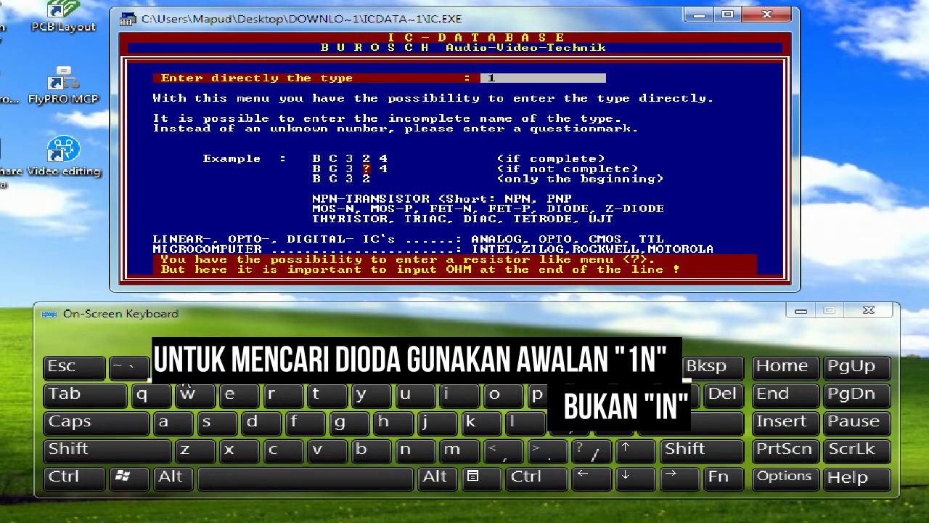
text(1)
click(406, 449)
click(708, 367)
click(572, 371)
click(572, 370)
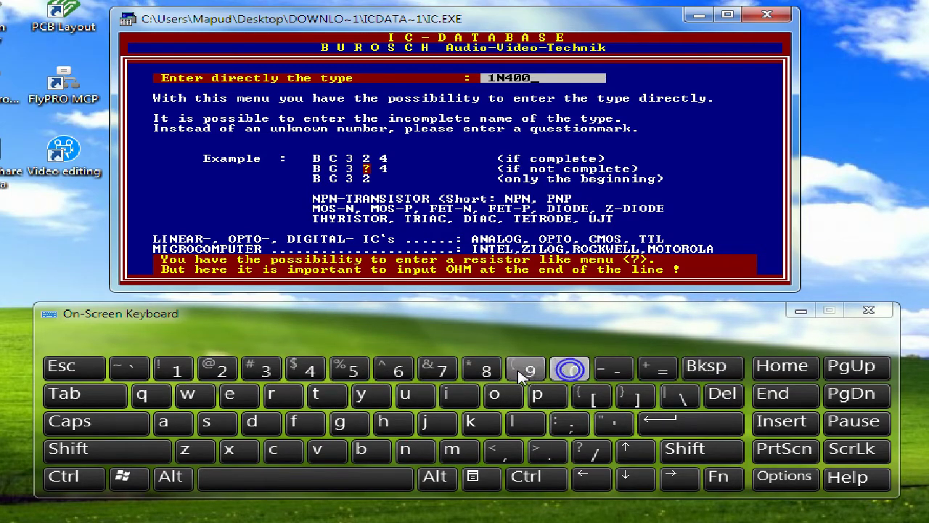
click(221, 370)
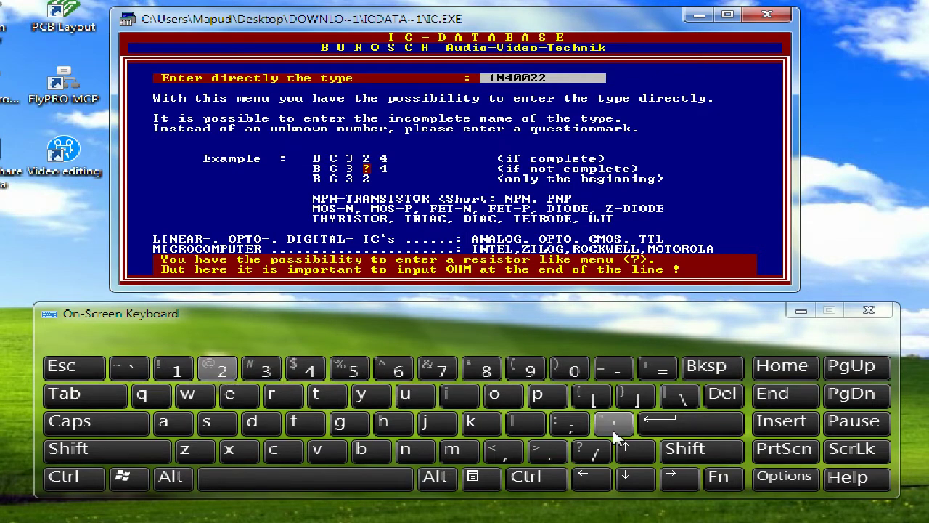
click(701, 429)
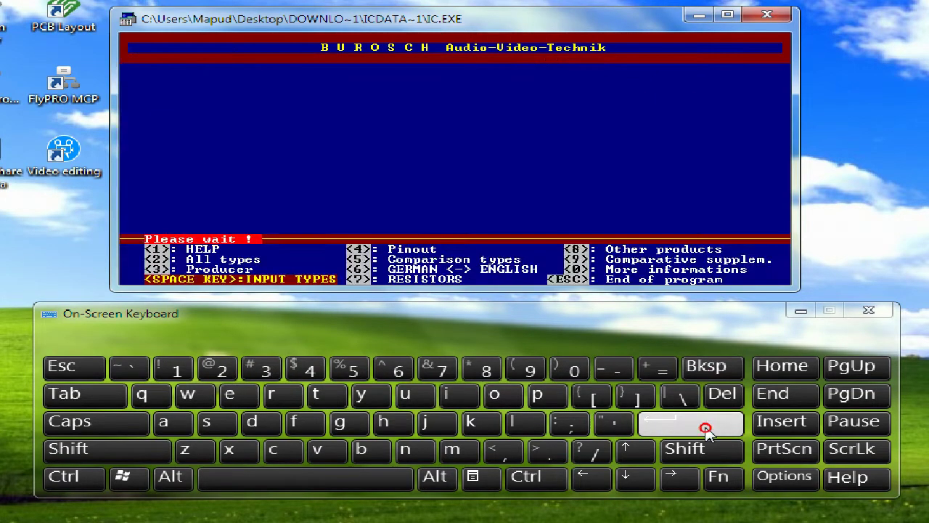
click(329, 482)
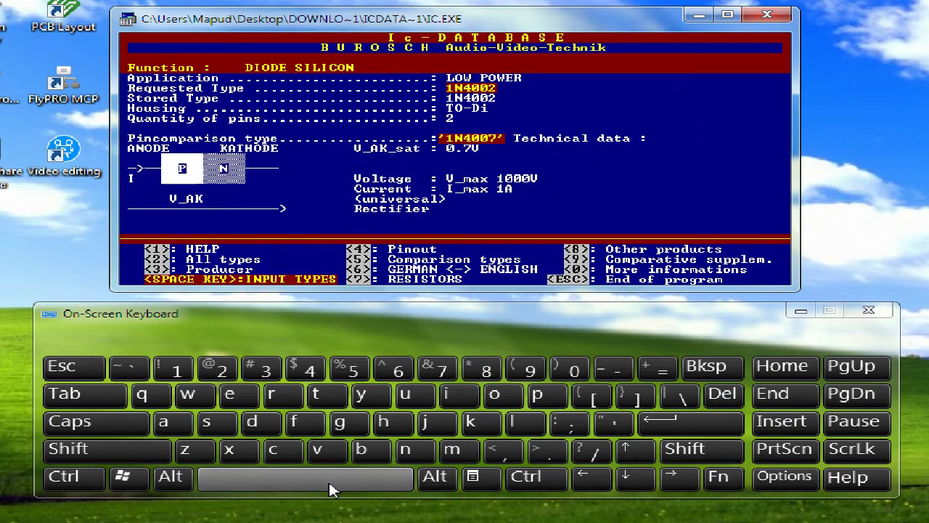
Step: Look up the diode 1N4148 through INPUT TYPES, viewing its pinout and then its technical data
click(329, 483)
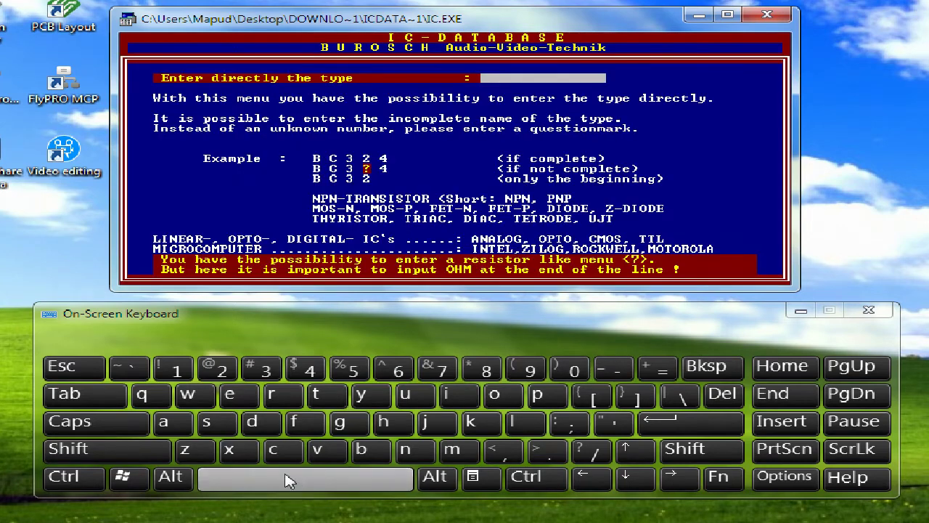
click(182, 372)
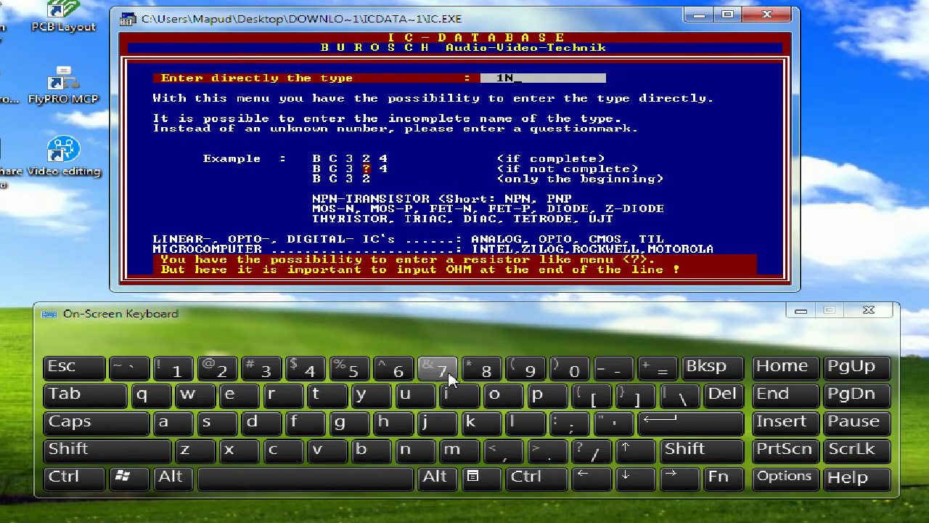
click(308, 371)
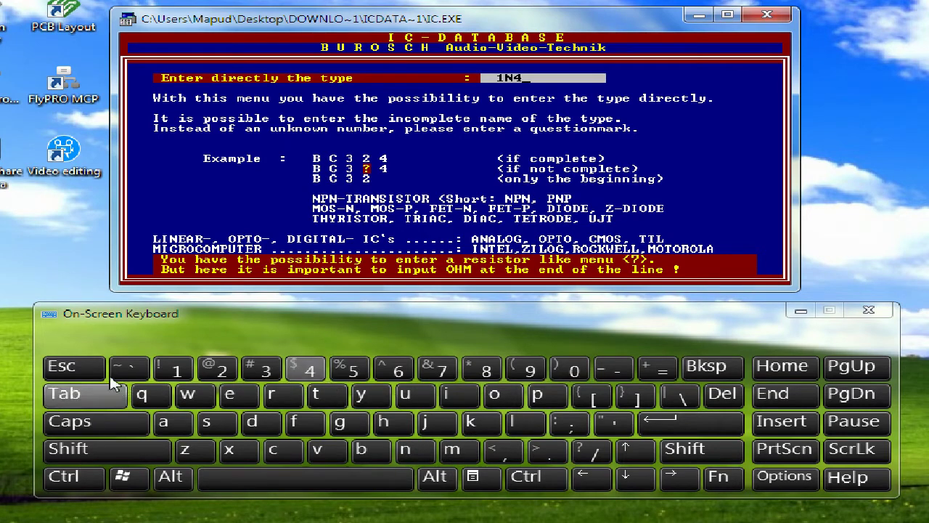
double_click(173, 370)
click(309, 371)
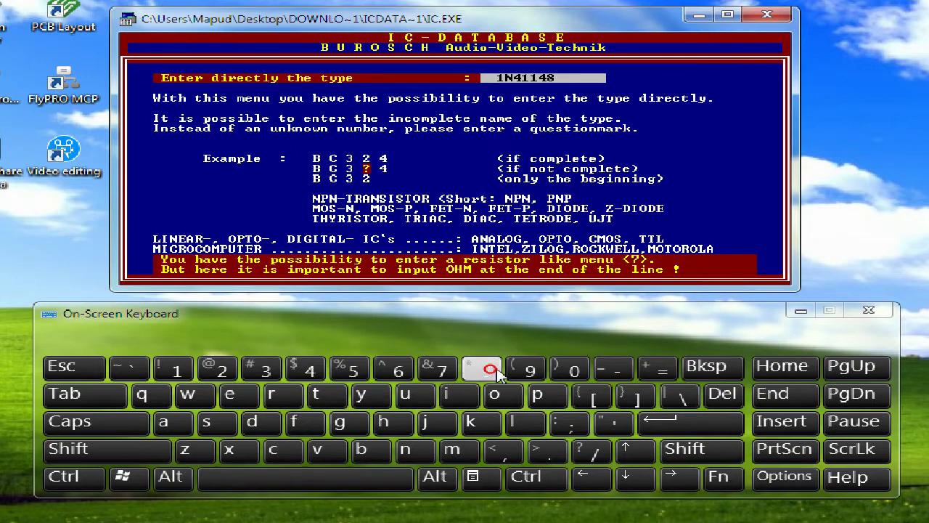
click(715, 370)
click(716, 371)
click(715, 370)
click(307, 370)
click(485, 369)
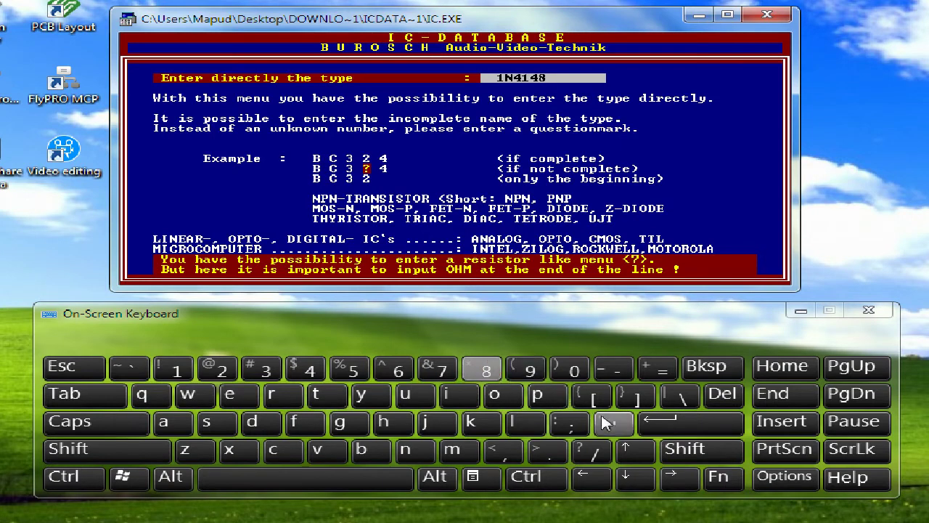
click(687, 427)
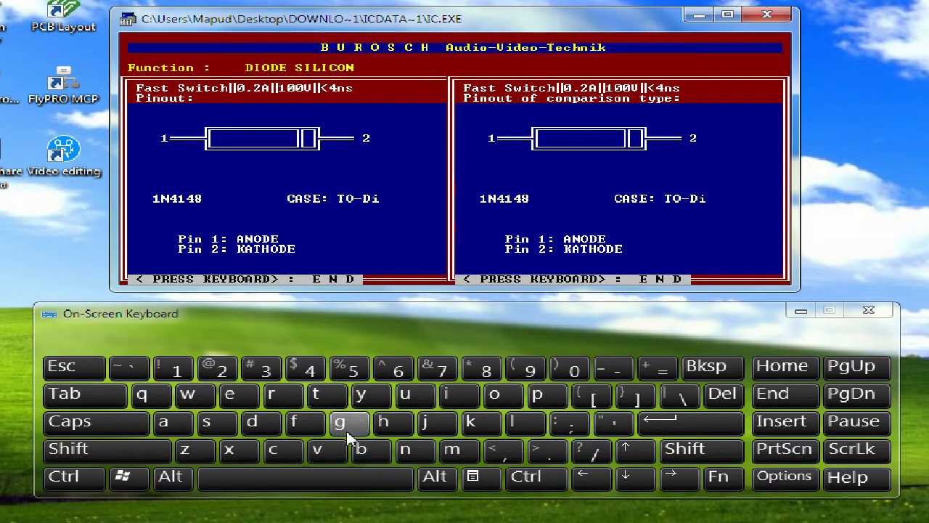
click(334, 481)
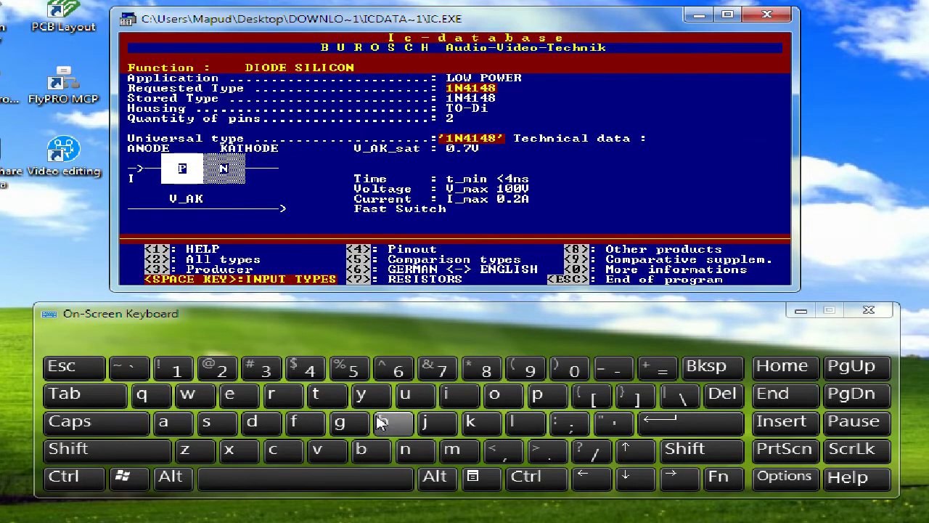
Step: Look up the voltage regulator 7805 through INPUT TYPES, continuing to the TO-220 type to view its pinout and technical data
click(356, 483)
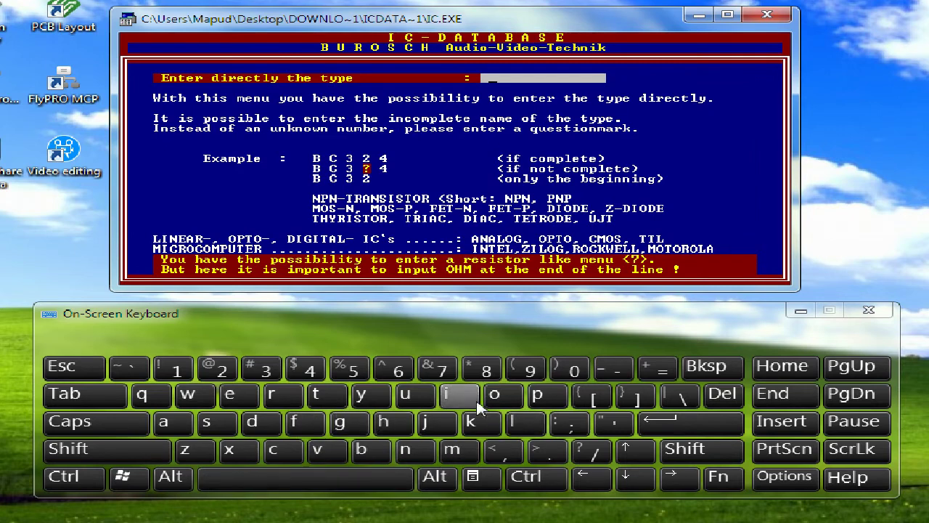
click(459, 374)
click(484, 370)
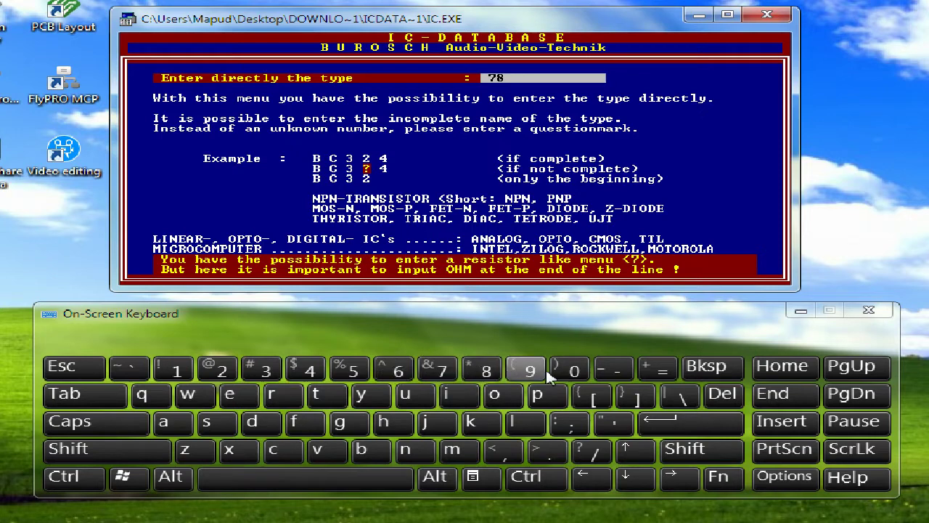
click(574, 372)
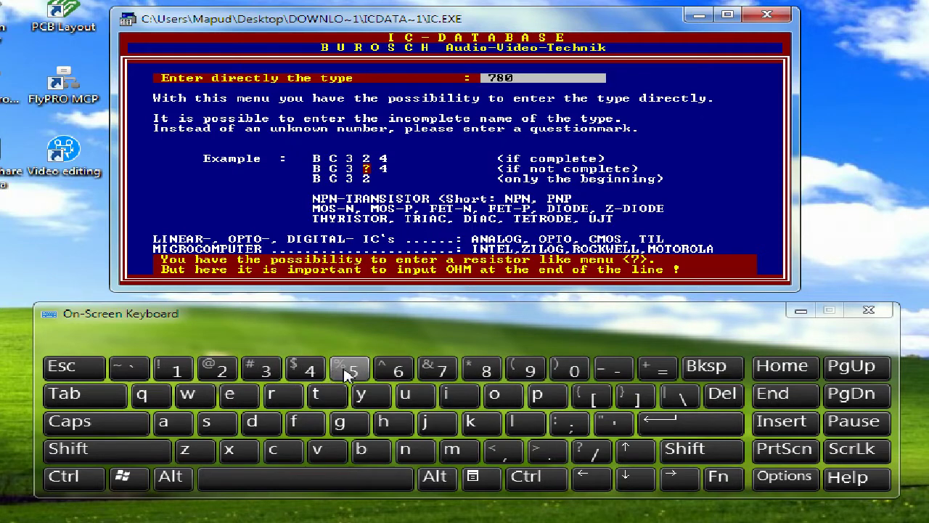
click(737, 372)
click(688, 427)
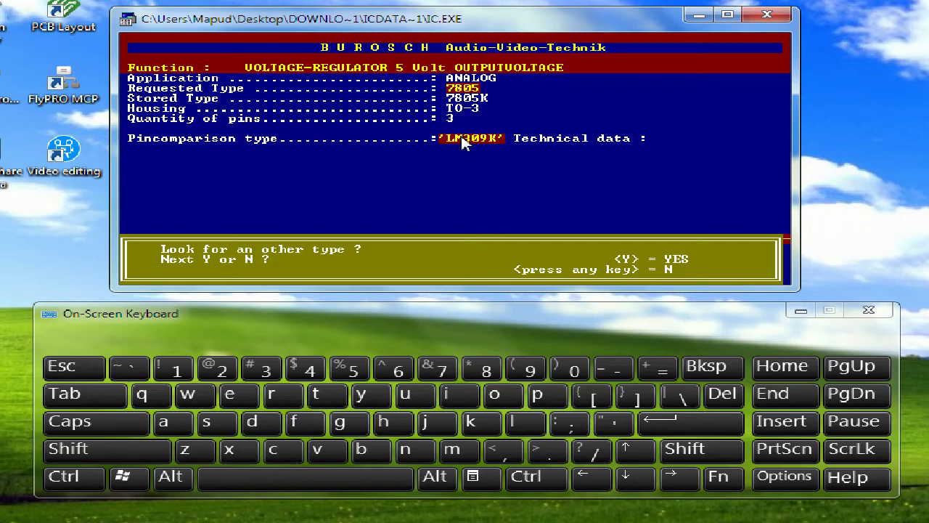
click(367, 401)
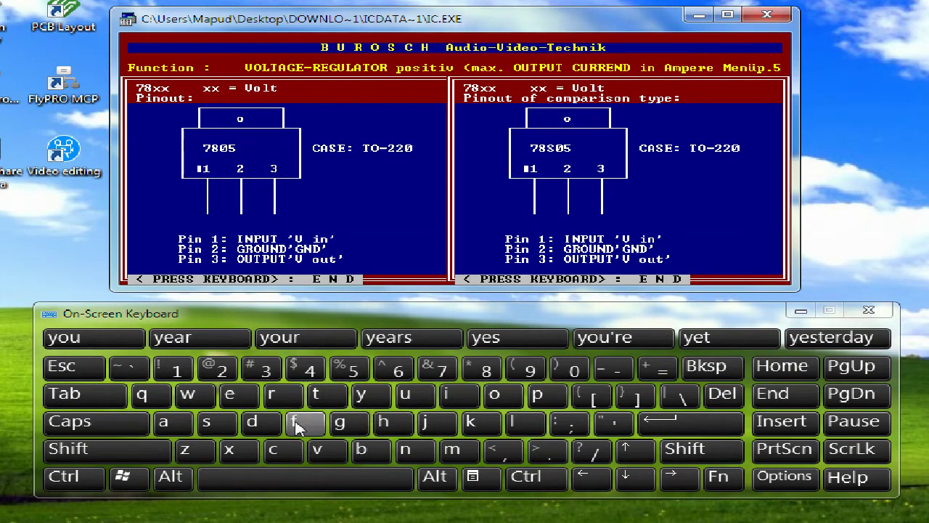
click(314, 480)
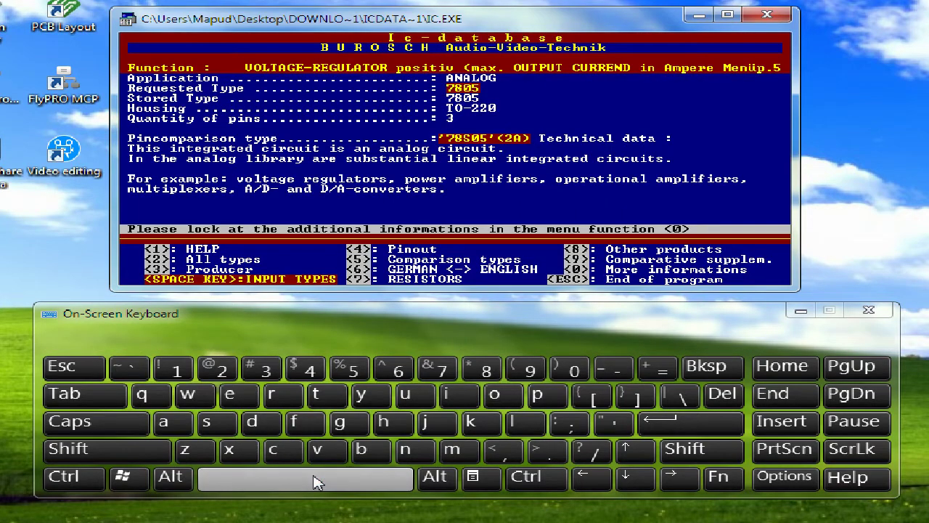
Step: Look up the voltage regulator 7812 through INPUT TYPES, viewing its pinout and then its technical data
click(315, 479)
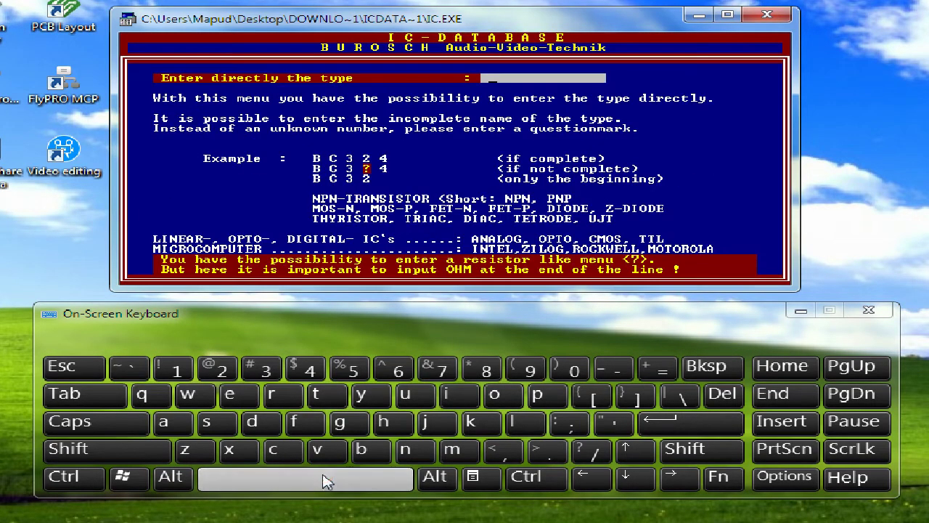
click(438, 369)
click(480, 370)
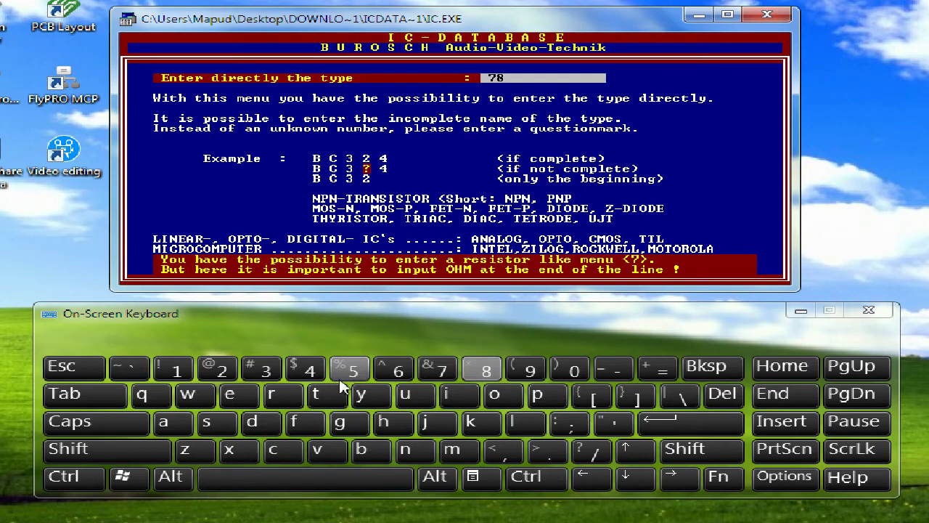
click(218, 370)
click(657, 427)
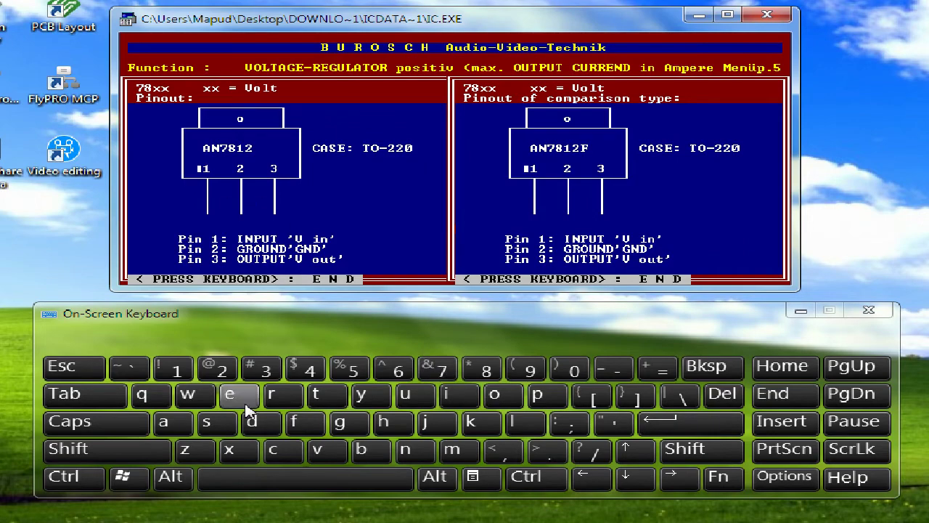
click(293, 483)
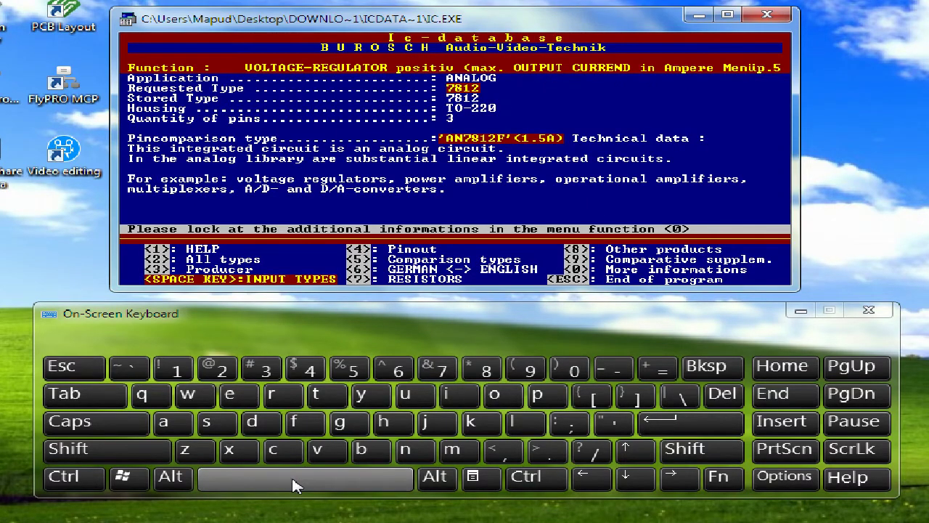
Step: Look up the TTL logic IC 74LS01 through INPUT TYPES, viewing its pinout and then its technical data
click(294, 483)
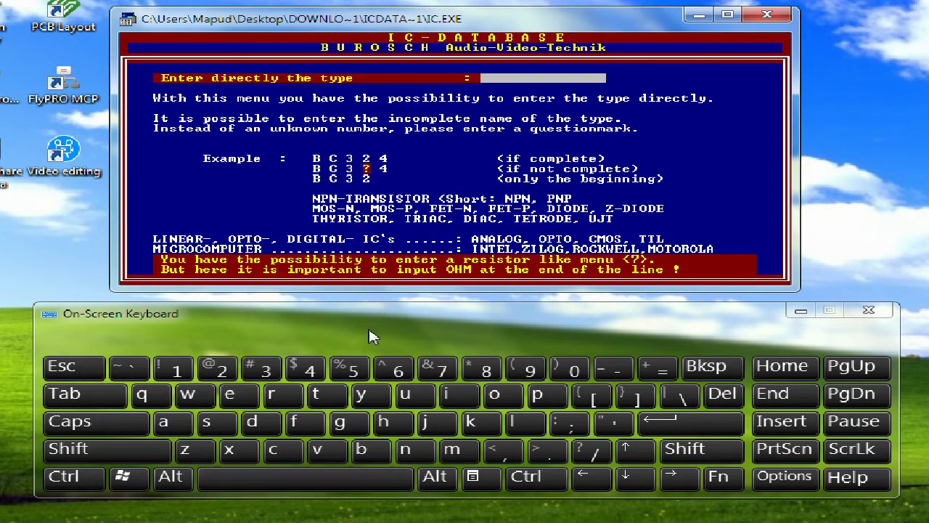
click(438, 371)
click(305, 369)
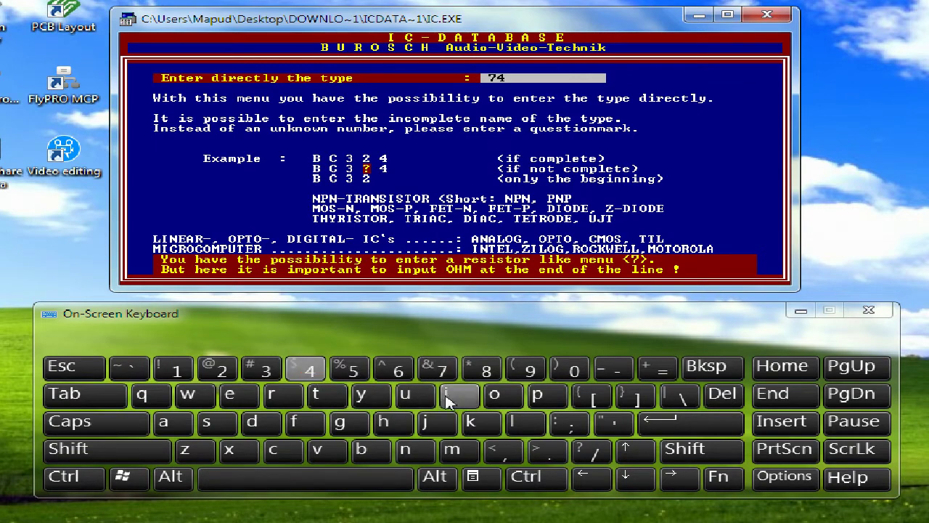
click(527, 423)
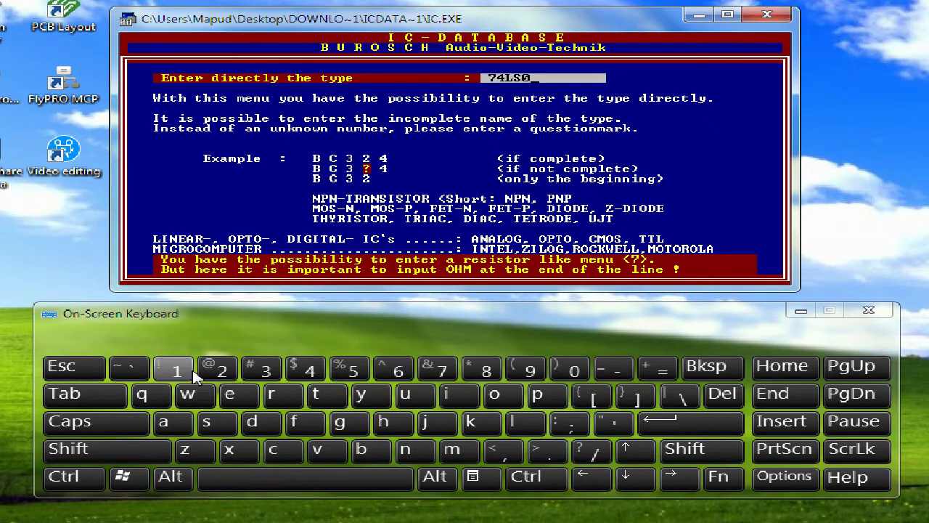
click(188, 373)
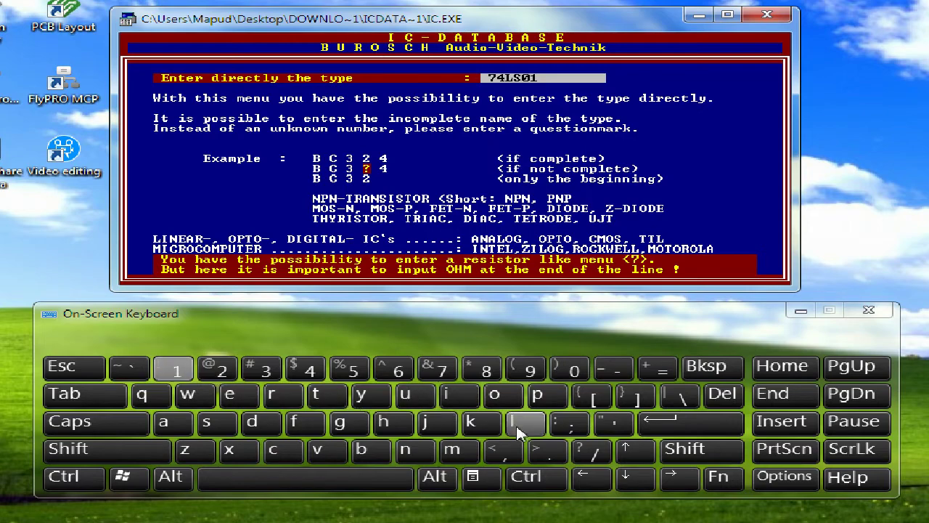
click(657, 429)
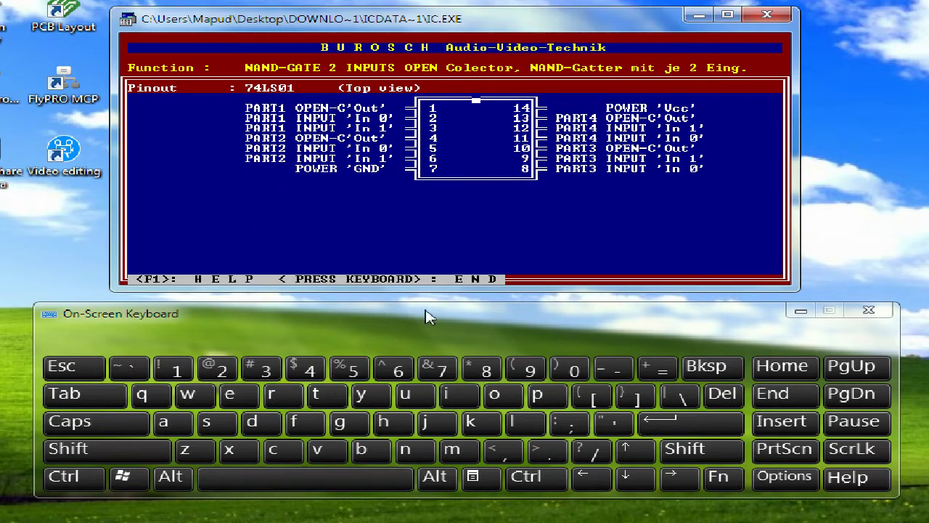
click(358, 476)
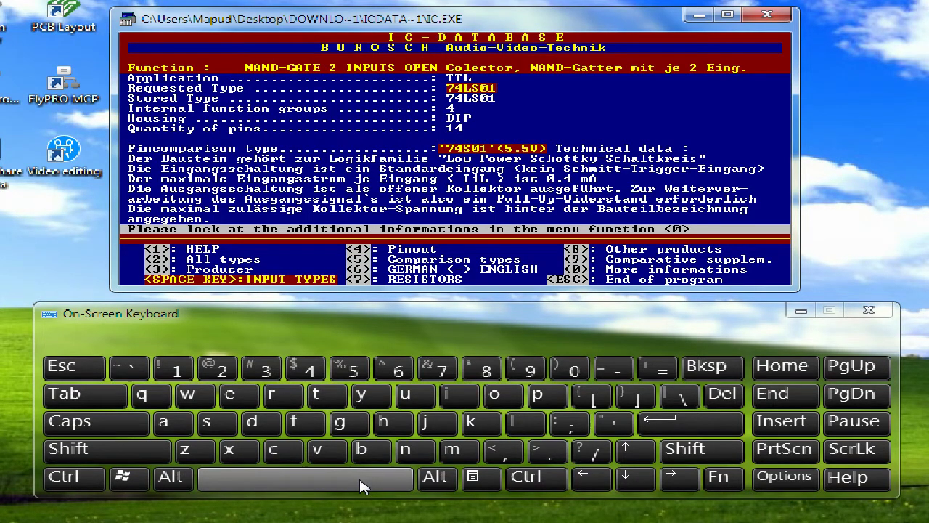
Step: Look up the CMOS IC CD4017 through INPUT TYPES, viewing its pinout and then its technical data
click(358, 477)
click(285, 450)
click(252, 423)
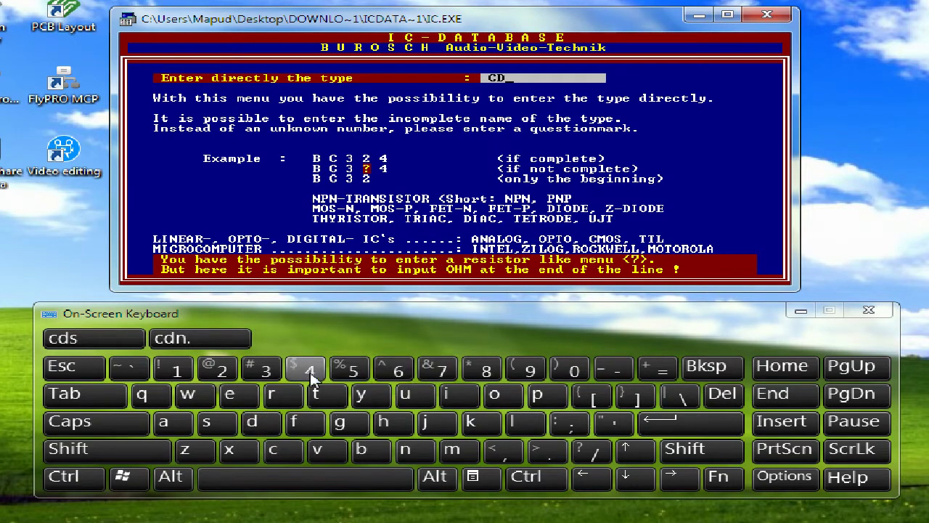
click(311, 371)
click(571, 369)
click(179, 371)
double_click(442, 371)
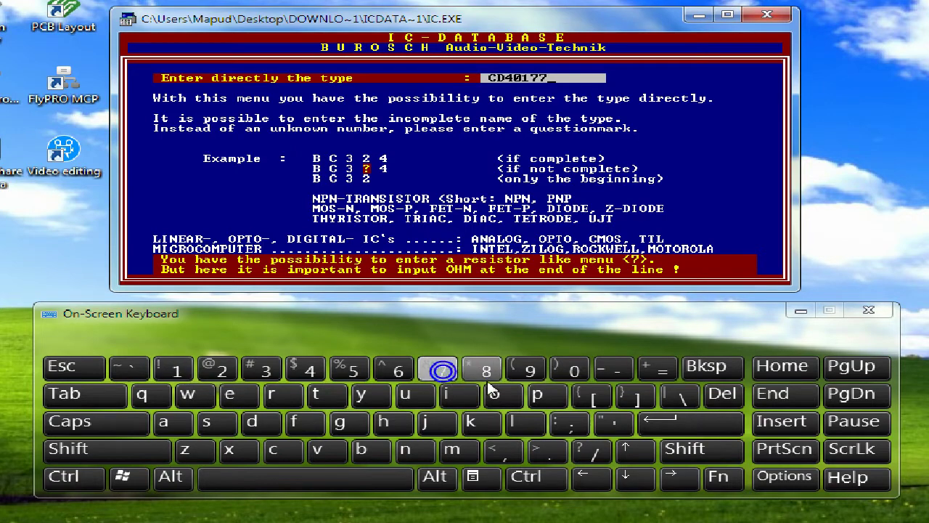
click(697, 372)
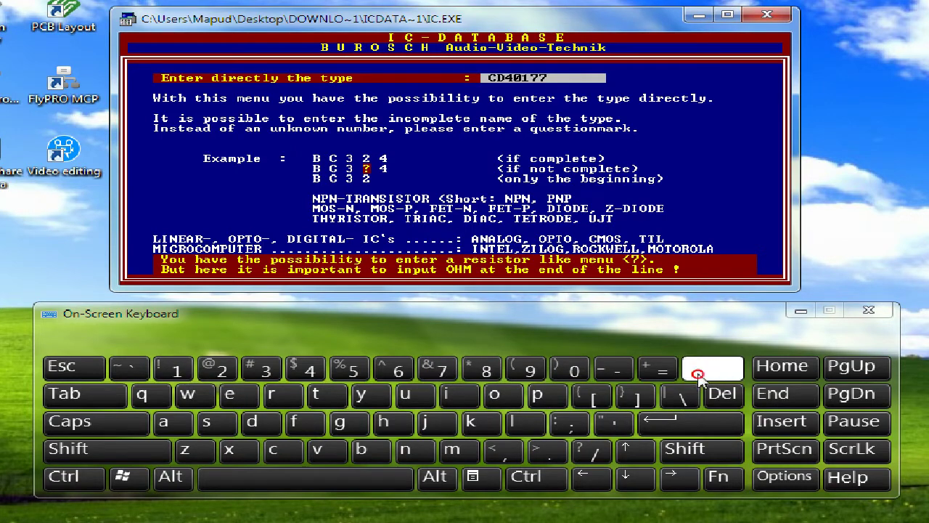
click(699, 433)
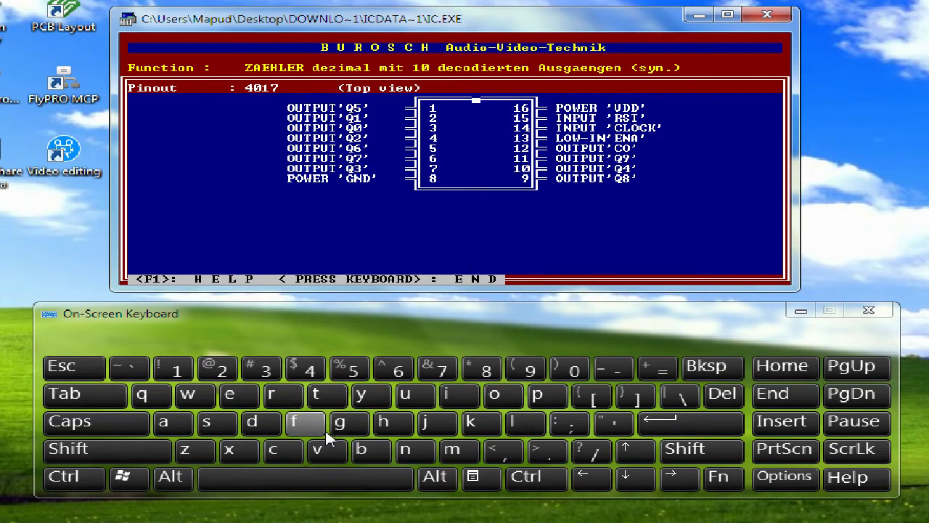
click(323, 481)
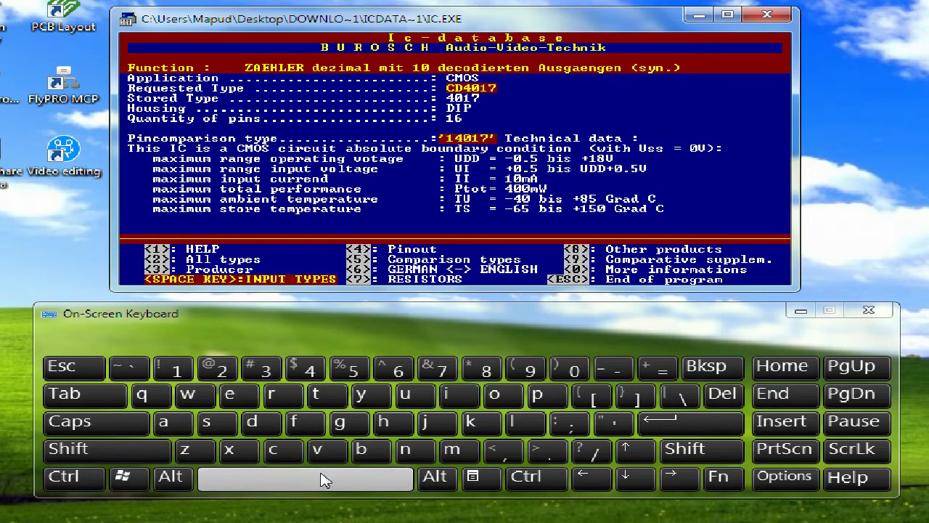
Step: Look up the CMOS IC CD4066 through INPUT TYPES, viewing its pinout and then its technical data
click(323, 480)
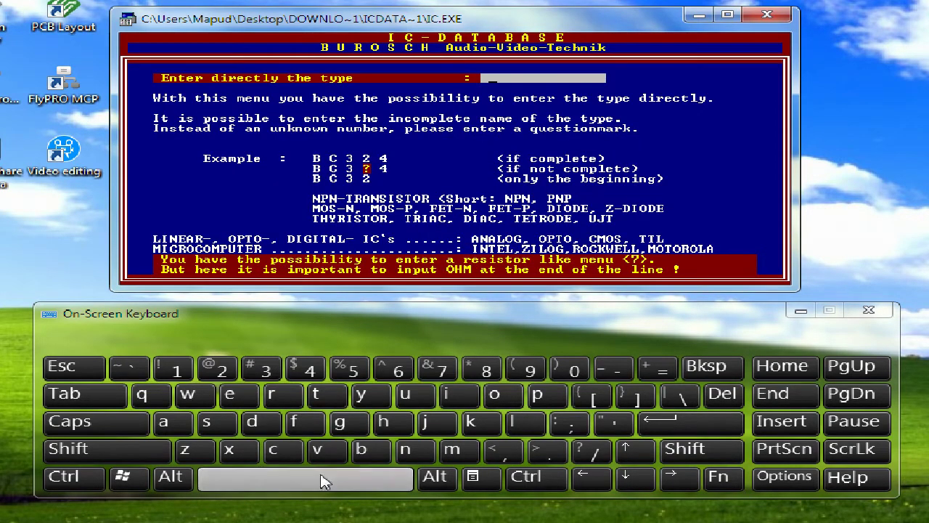
click(283, 451)
click(251, 422)
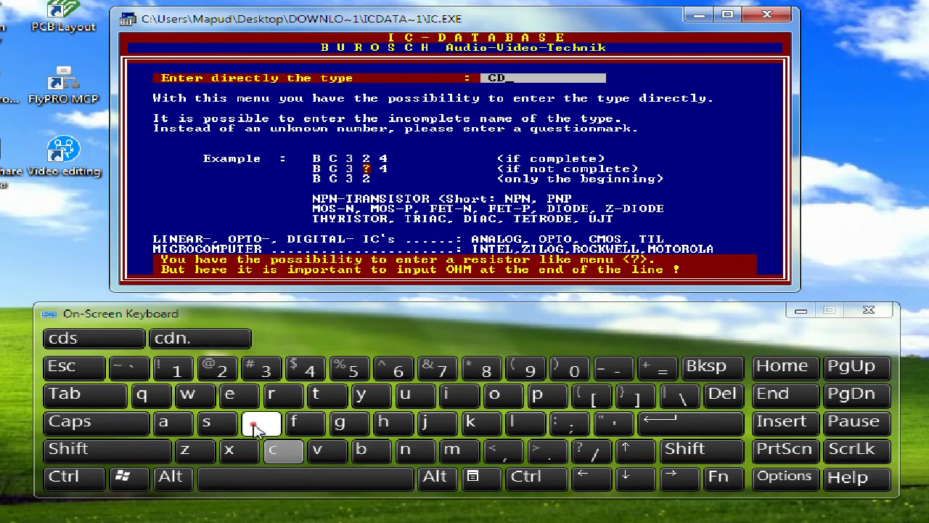
click(298, 372)
click(570, 372)
double_click(398, 370)
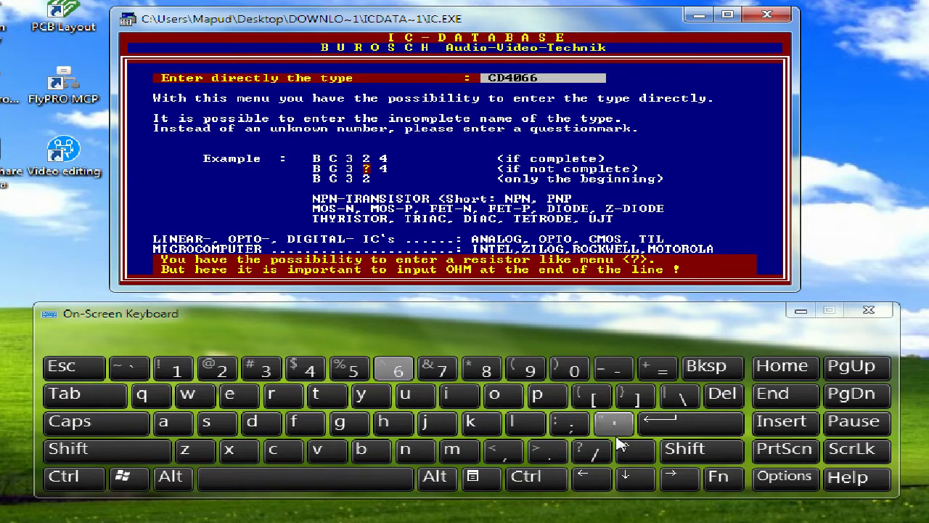
click(652, 429)
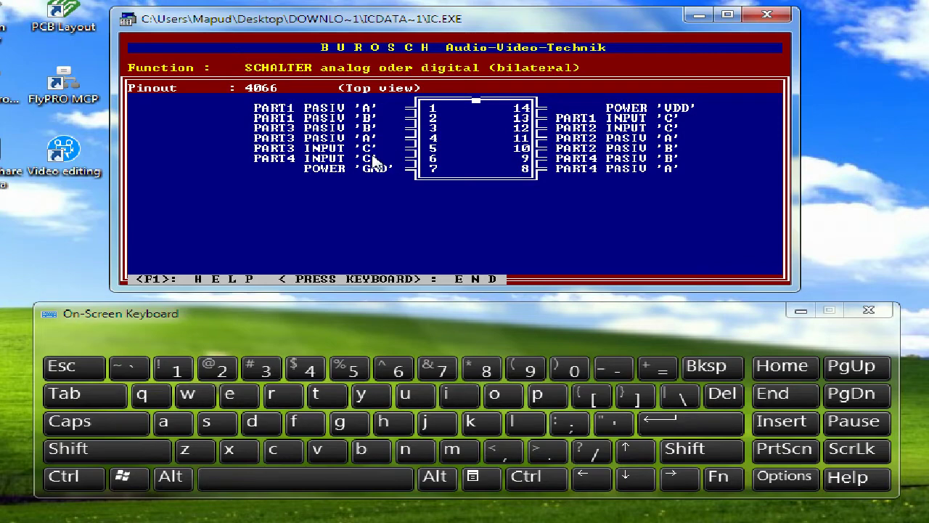
click(283, 491)
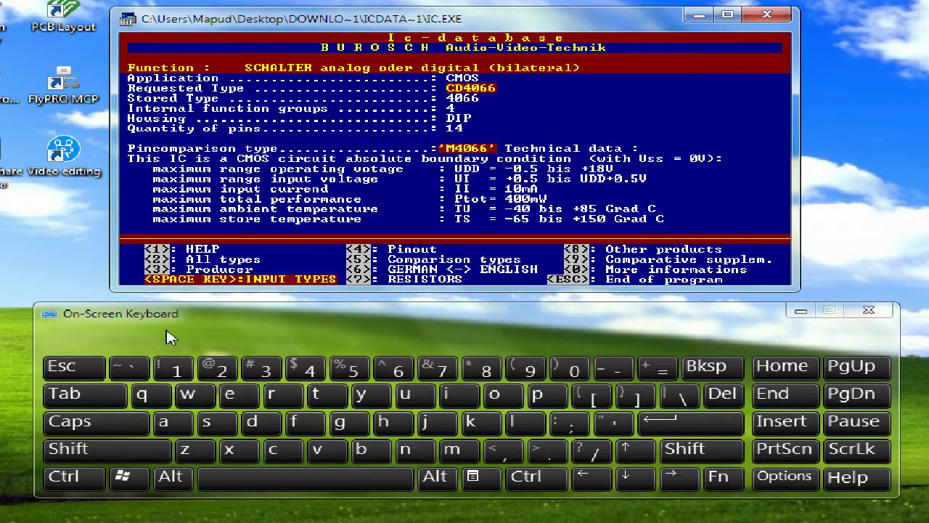
Step: End the IC-DATABASE program and close the On-Screen Keyboard
click(82, 369)
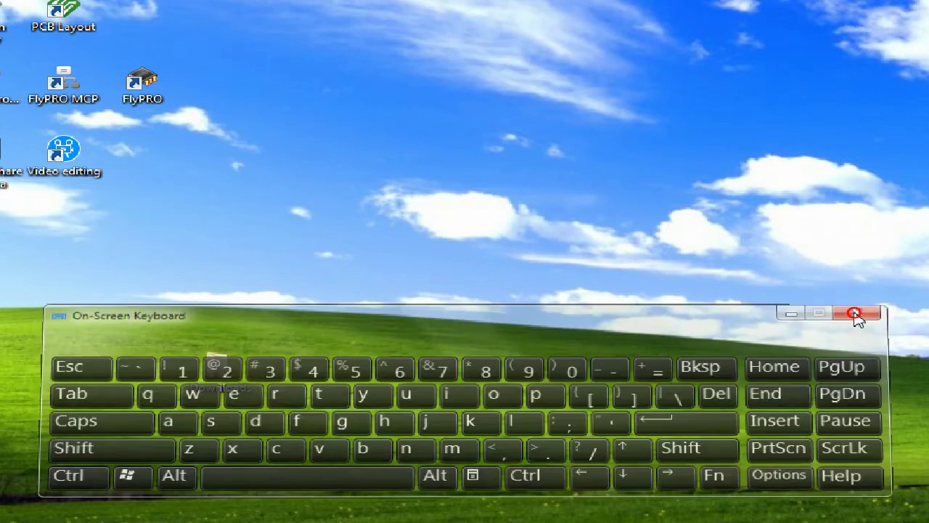
click(865, 311)
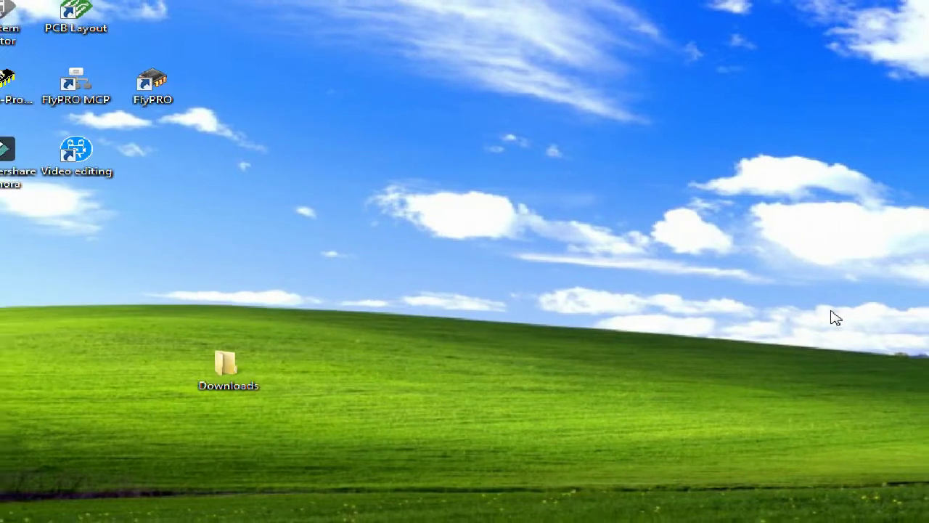